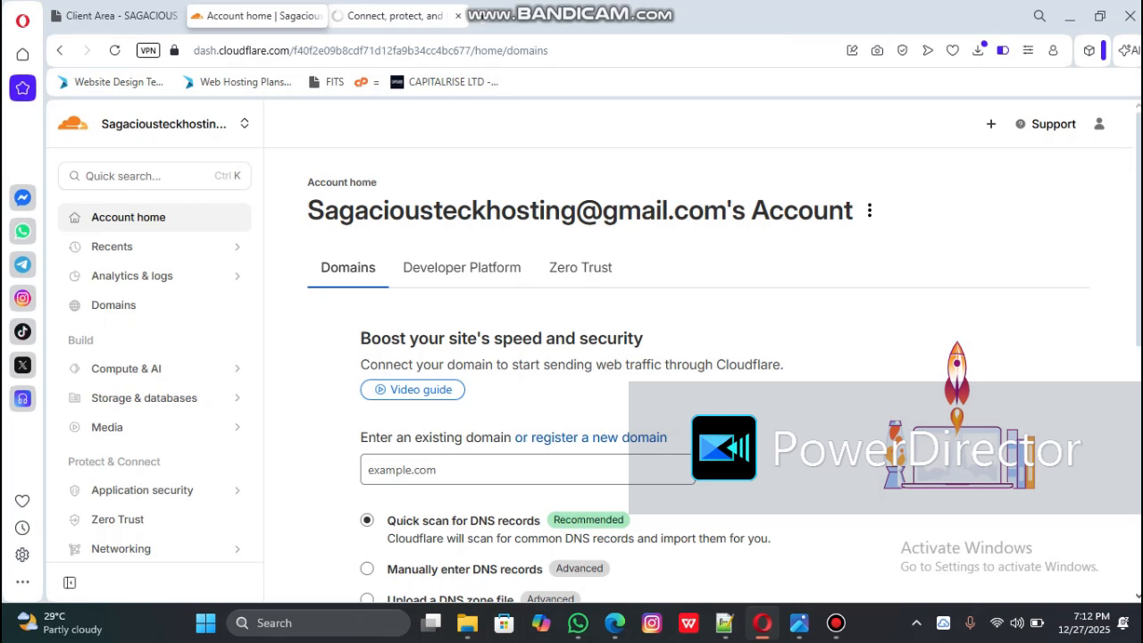
Step: Look over the Cloudflare homepage and the options for connecting an existing domain on the account home page
left_click(393, 15)
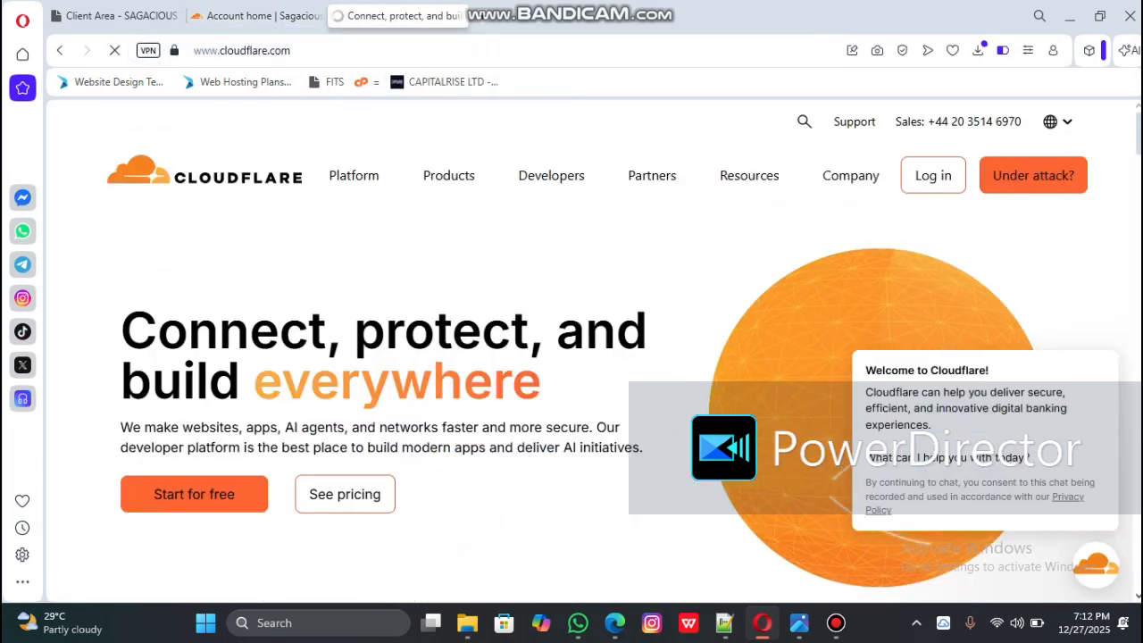
left_click(114, 50)
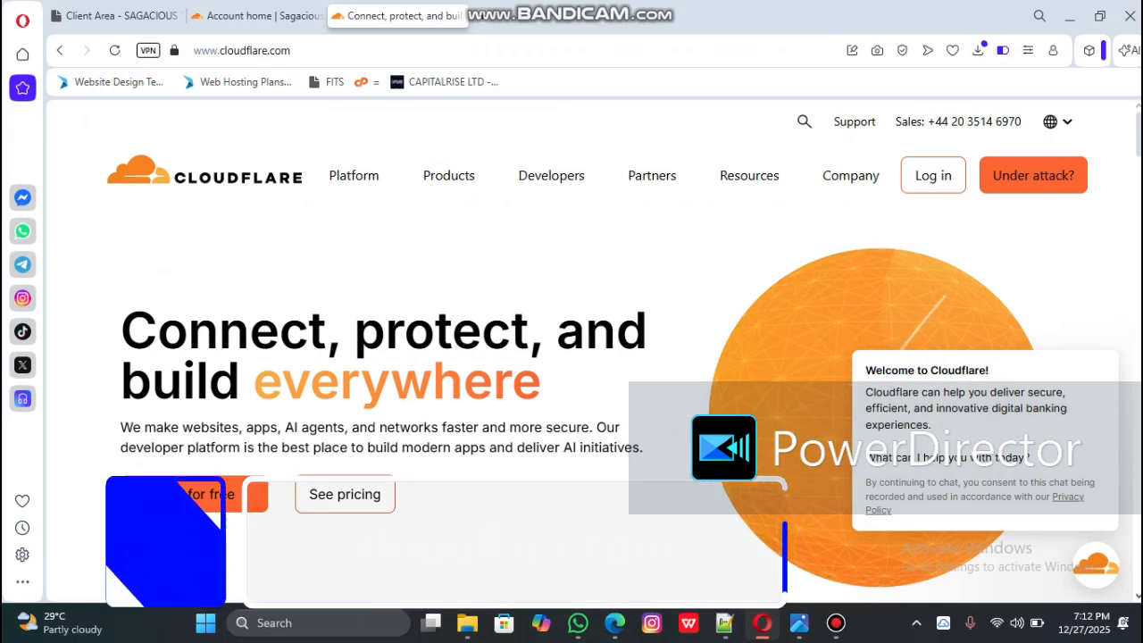
mouse_move(448, 176)
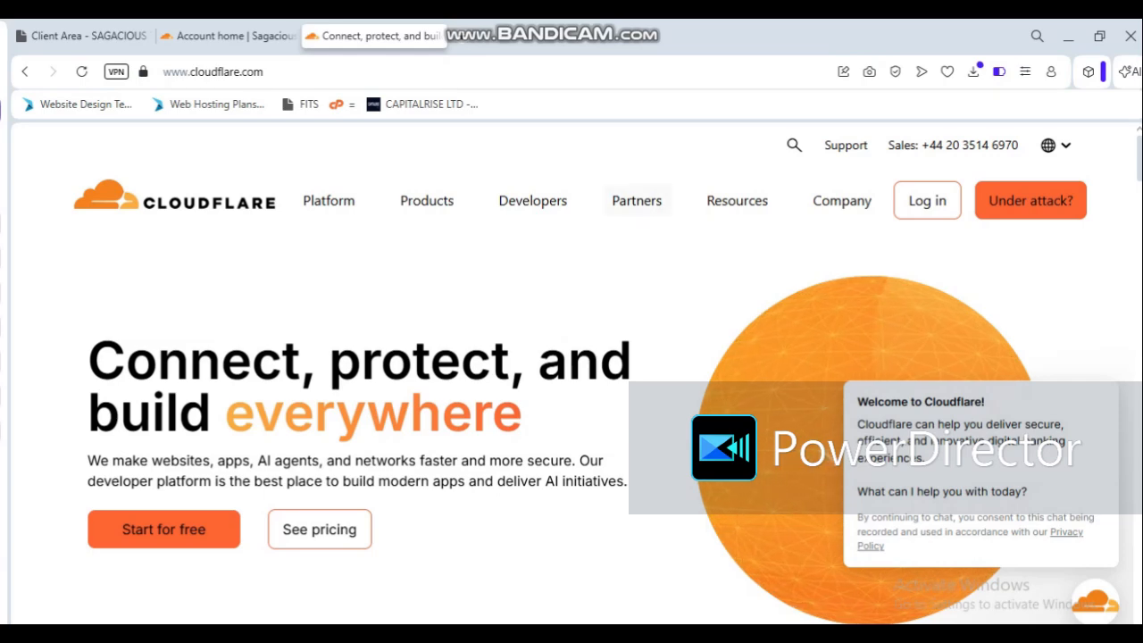
left_click(230, 37)
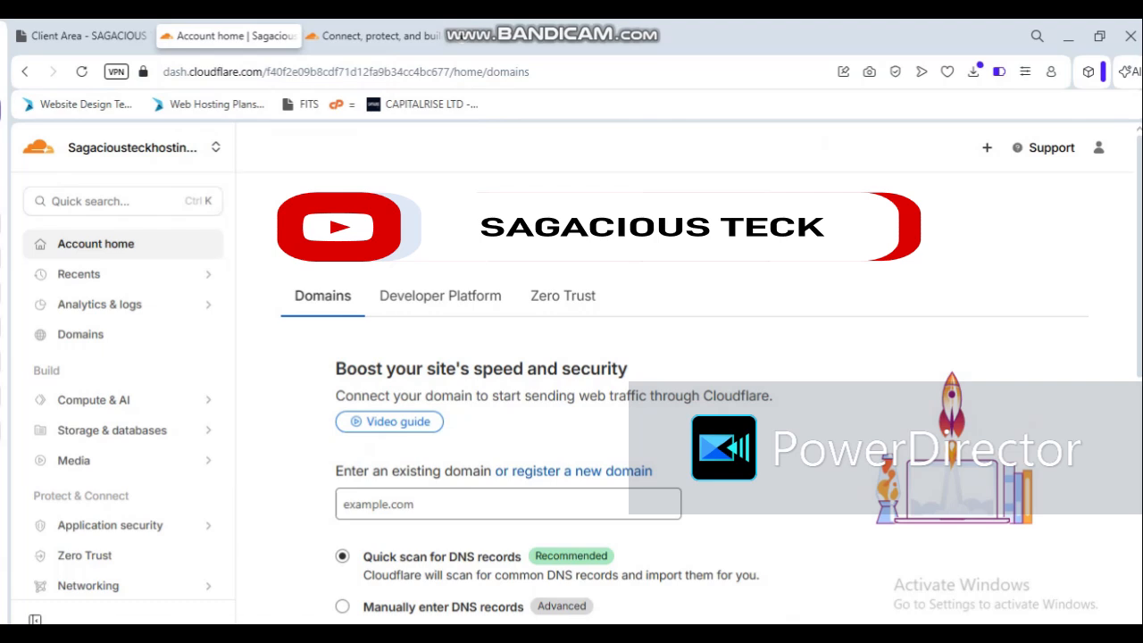
scroll(686, 384, "down", 3)
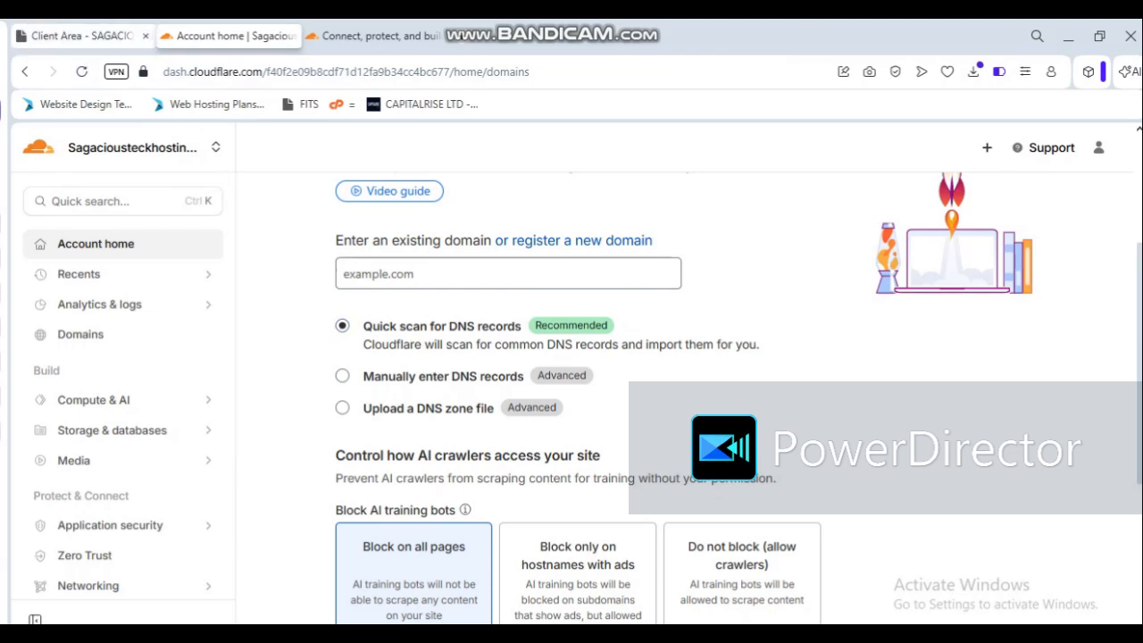
Step: Switch to the hosting client area and open the overview of the active domain sabigoil.com from the domain list
left_click(80, 36)
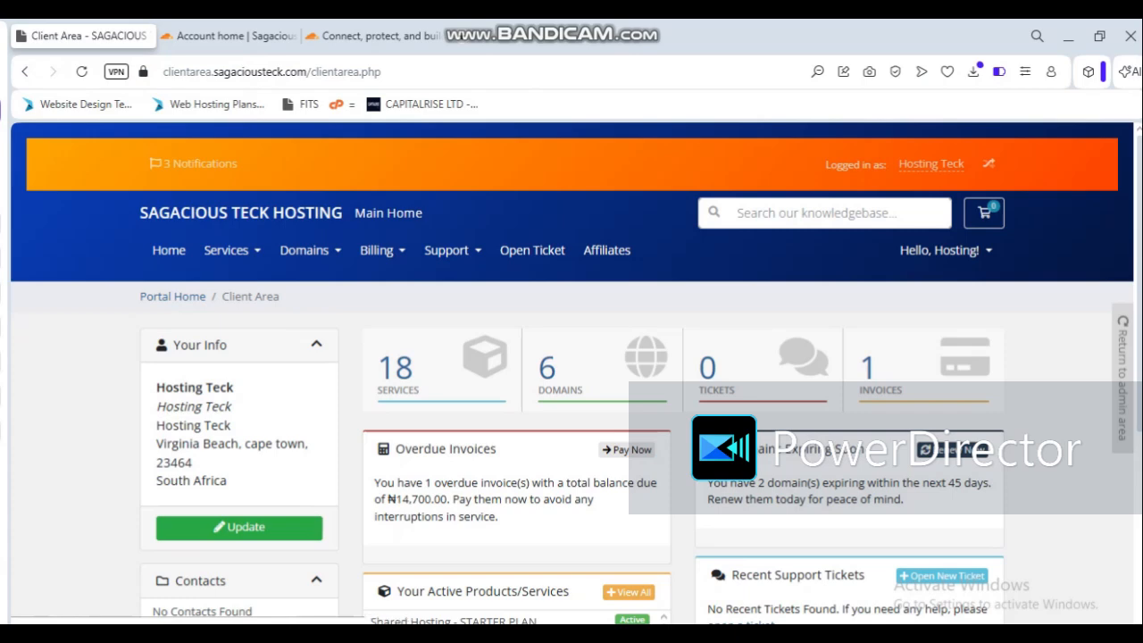
left_click(610, 384)
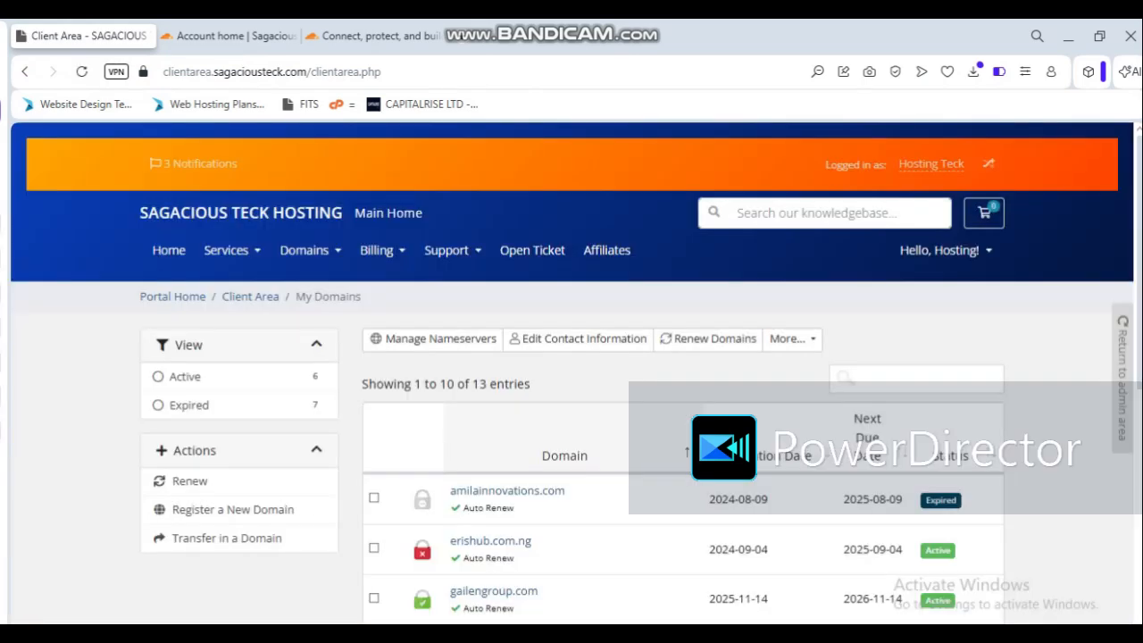
scroll(572, 358, "down", 5)
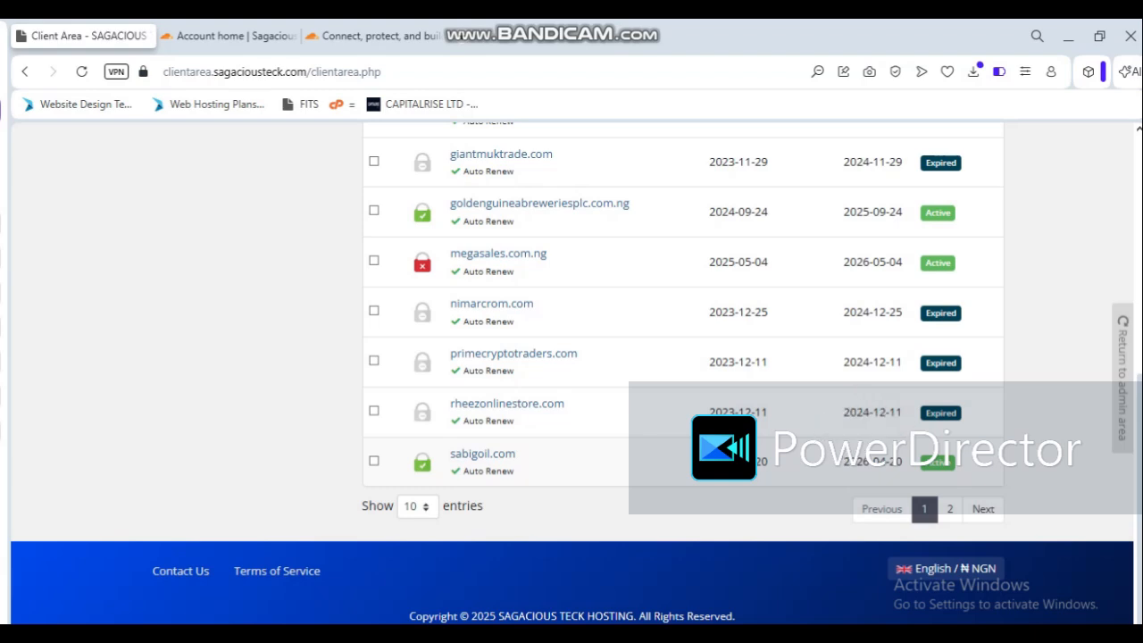
left_click(937, 462)
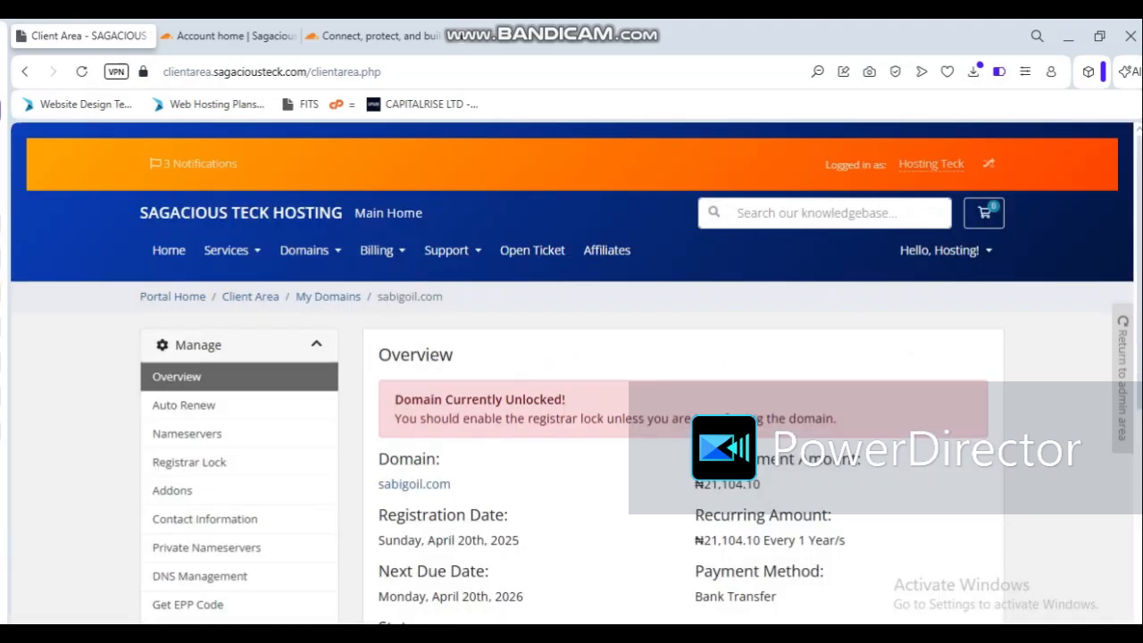
scroll(571, 375, "down", 3)
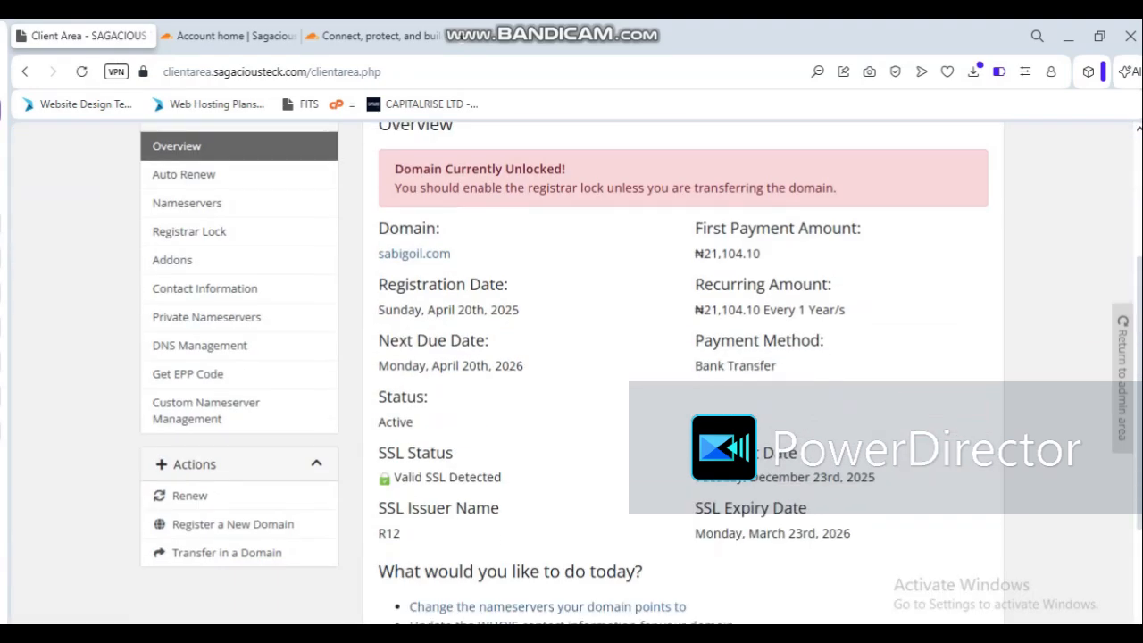
scroll(571, 375, "down", 3)
scroll(571, 375, "up", 3)
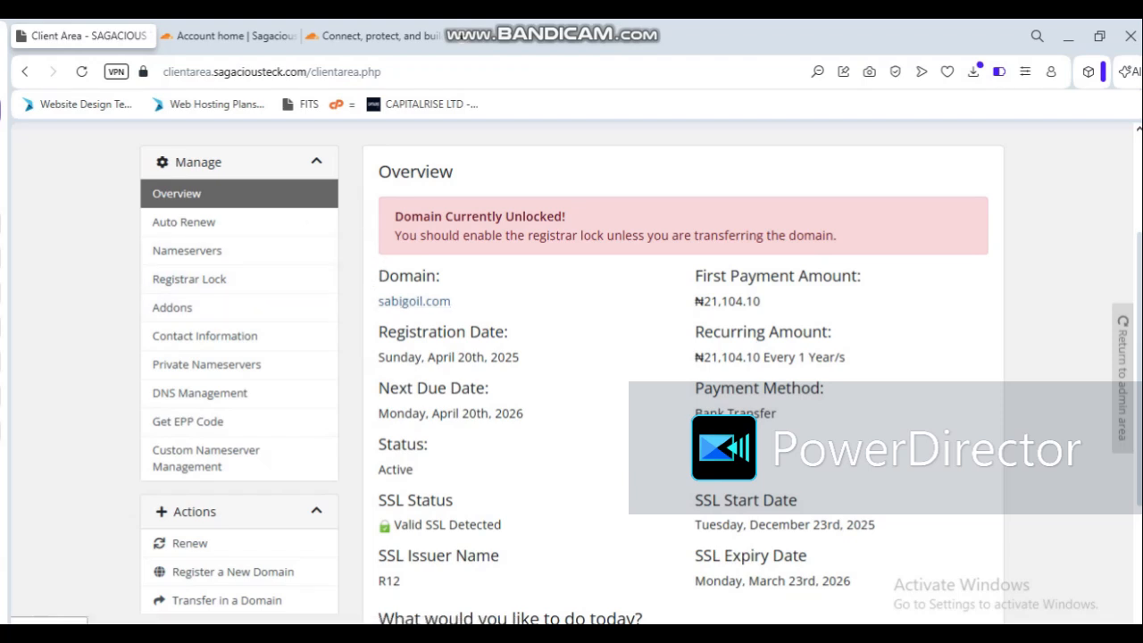
Step: Copy the domain name sabigoil.com from its overview and enter it as the existing domain in Cloudflare
left_click_drag(379, 301, 451, 301)
key("ctrl+c")
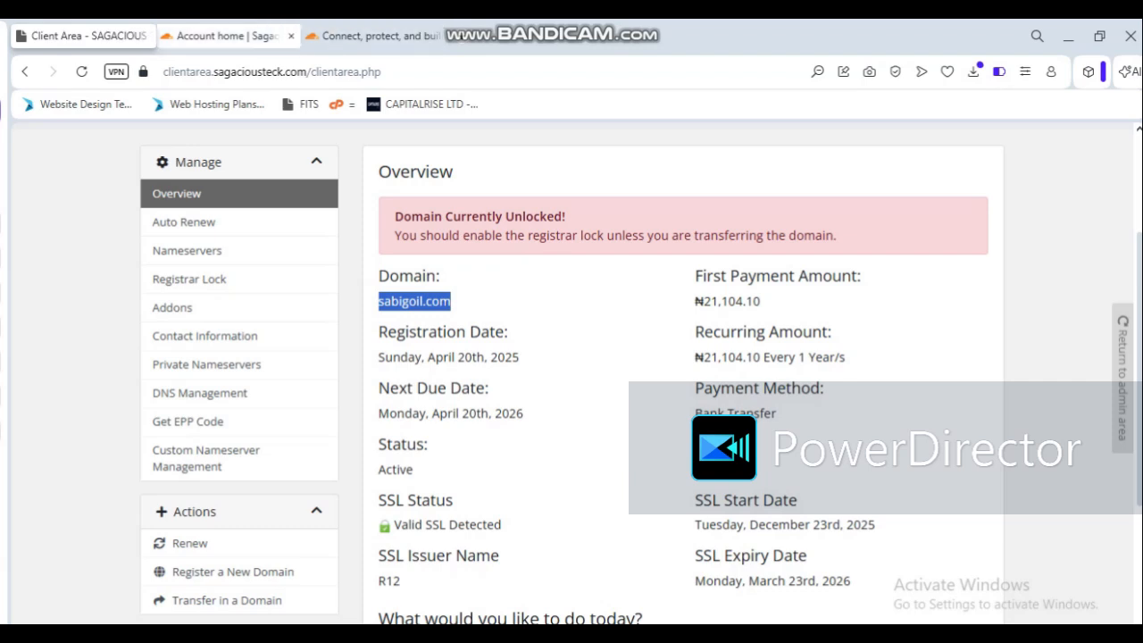
left_click(229, 35)
left_click(447, 274)
left_click(455, 274)
key("ctrl+v")
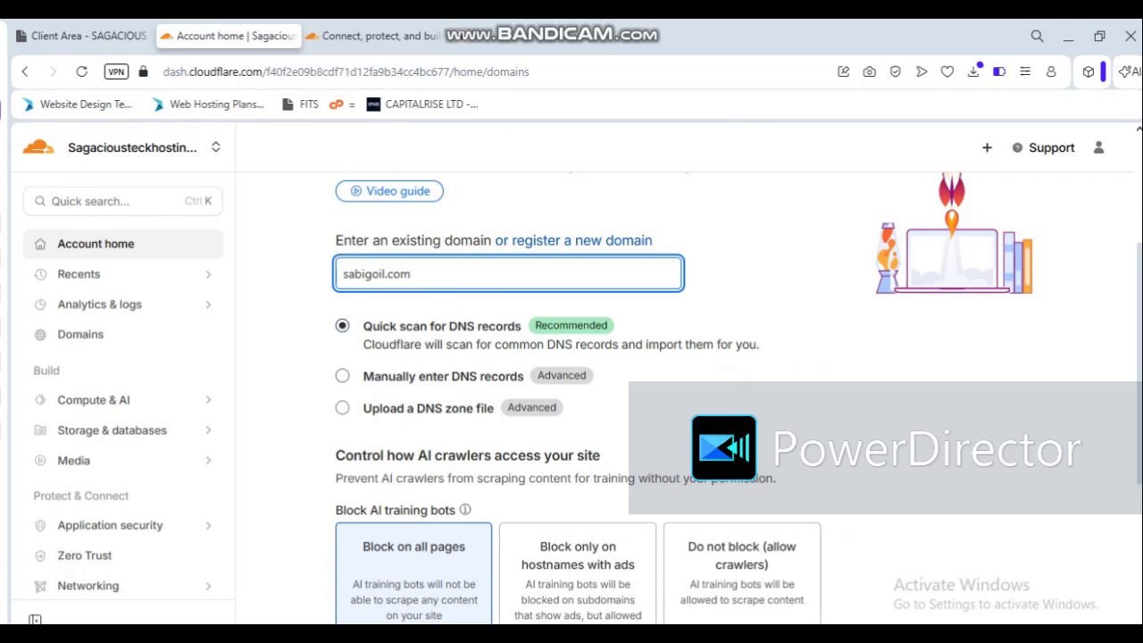
Step: Submit the domain with the preselected DNS scan and AI crawler options, and select the Free plan
scroll(572, 384, "down", 3)
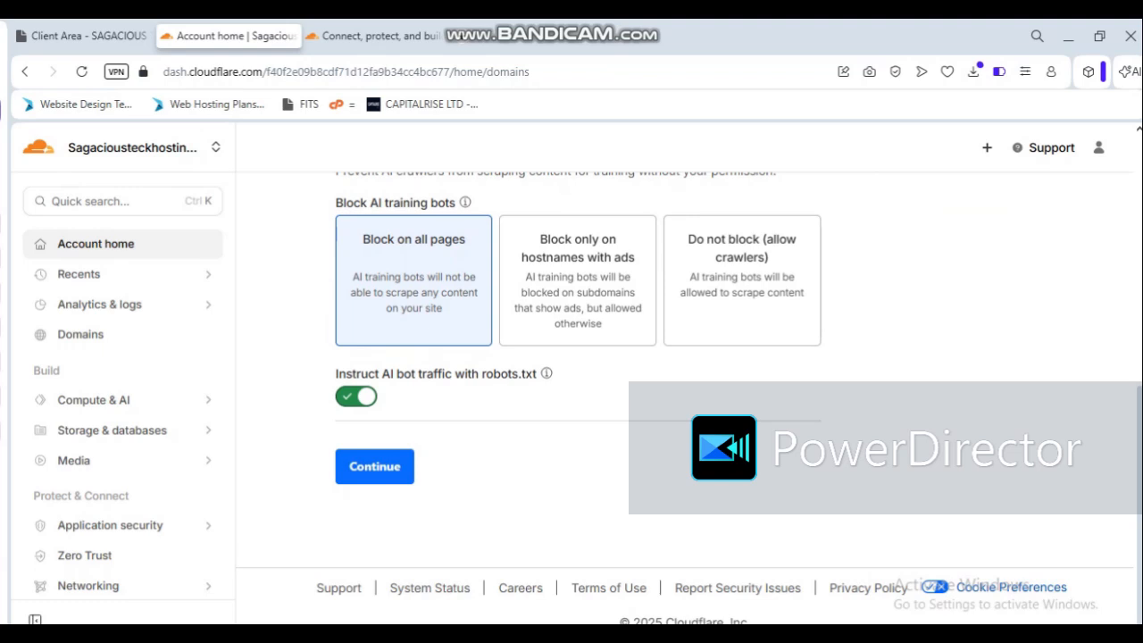
left_click(375, 466)
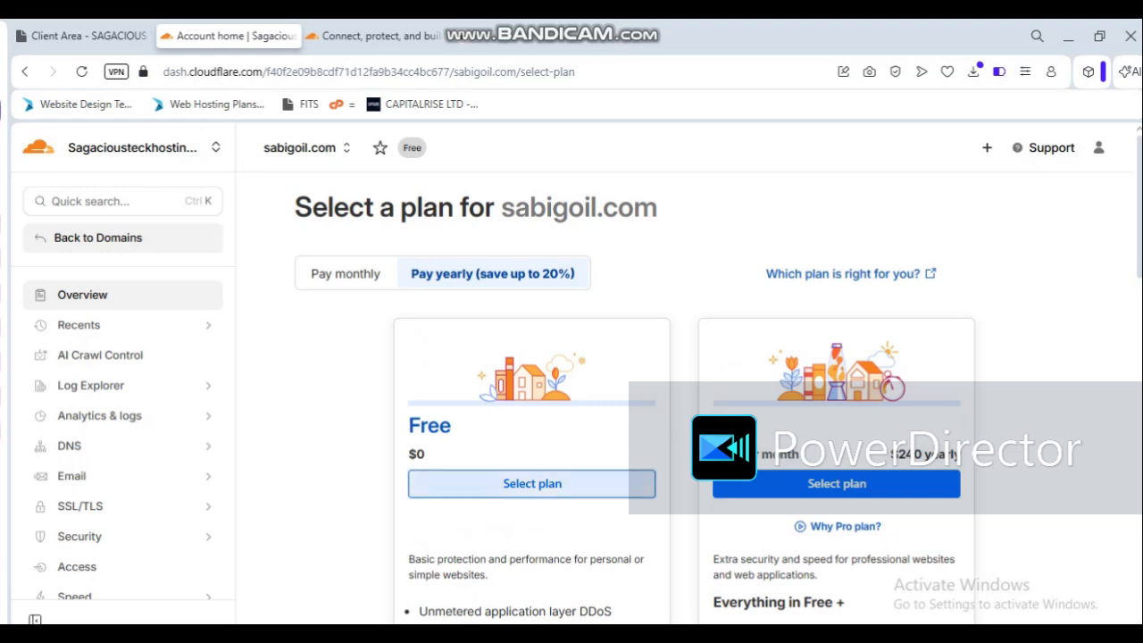
left_click(544, 485)
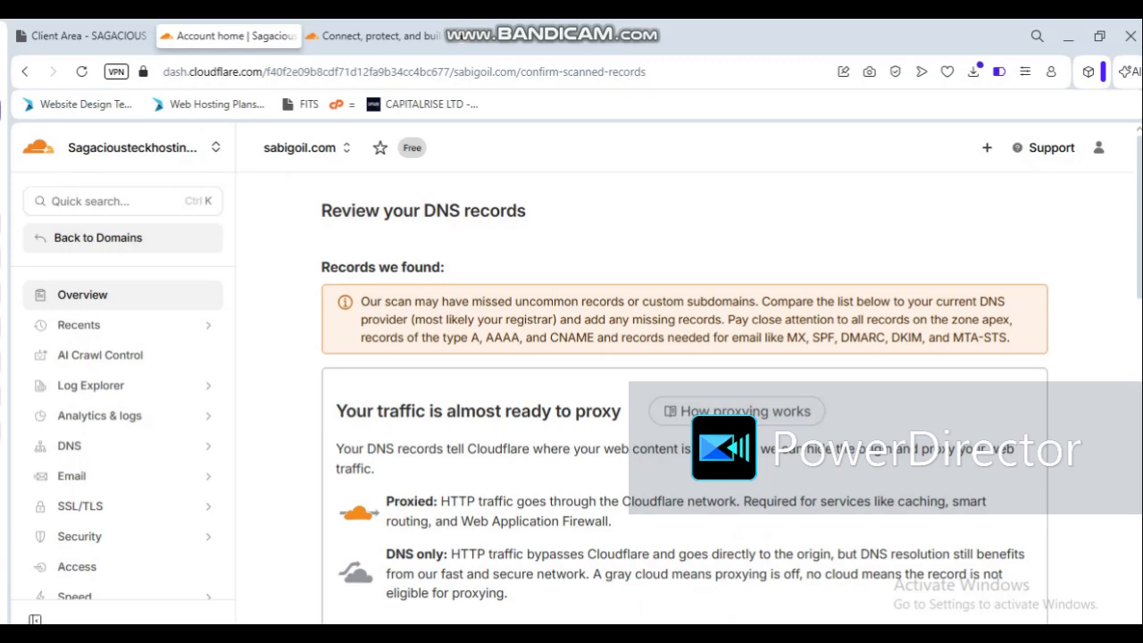
Step: Review the scanned DNS records for sabigoil.com and continue to activation
scroll(684, 397, "down", 8)
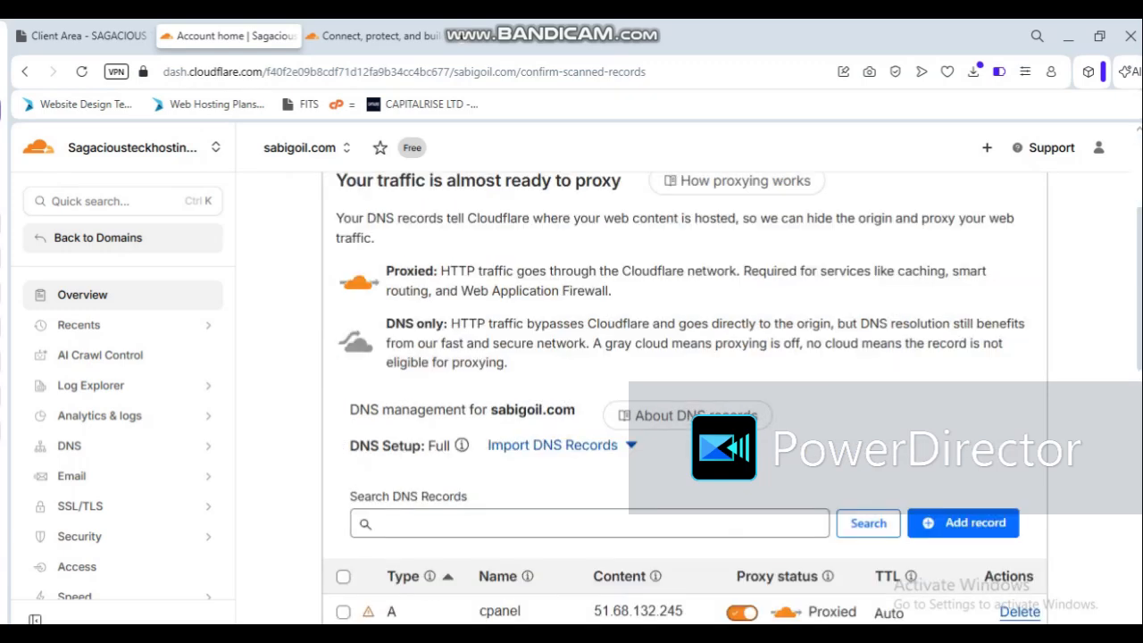
scroll(684, 398, "down", 3)
scroll(684, 397, "up", 5)
scroll(684, 397, "down", 2)
scroll(684, 397, "down", 3)
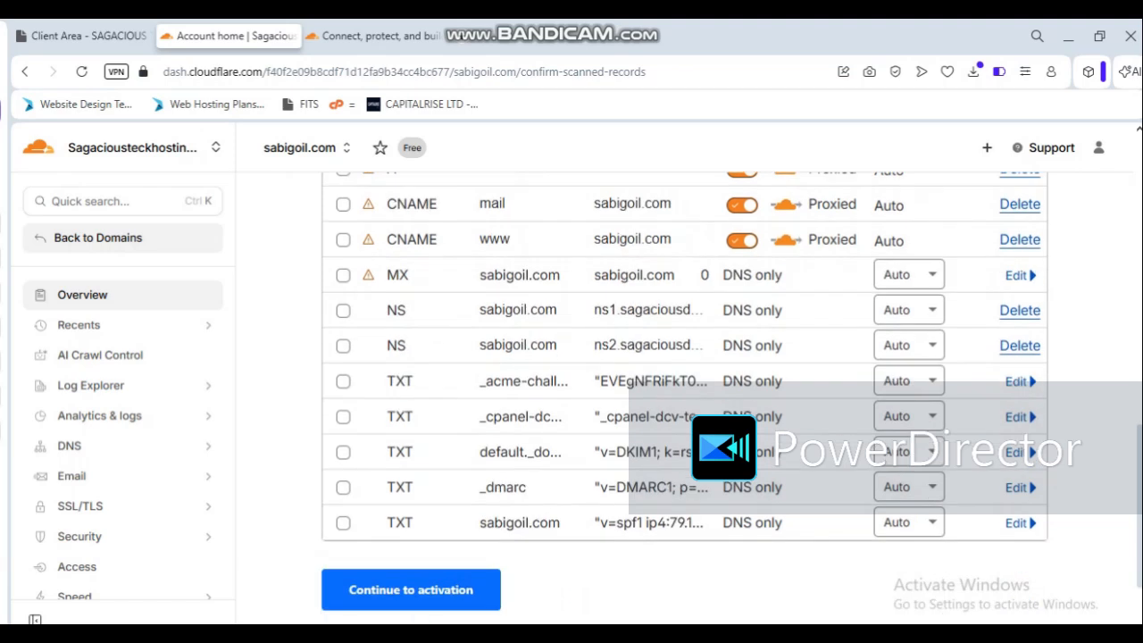
scroll(684, 398, "down", 2)
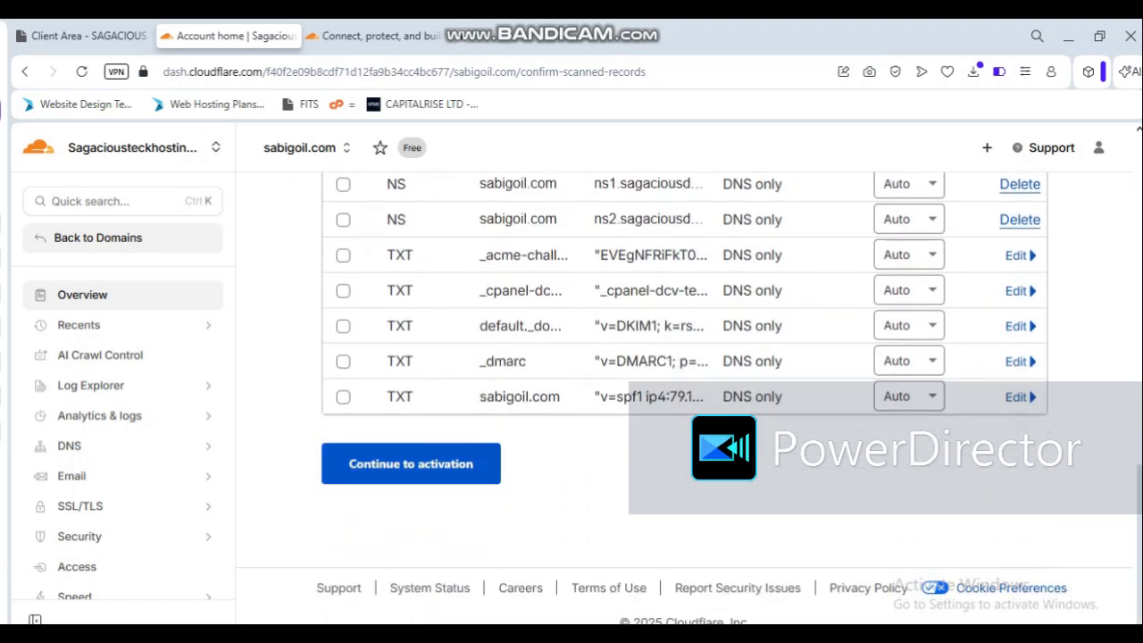
left_click(410, 463)
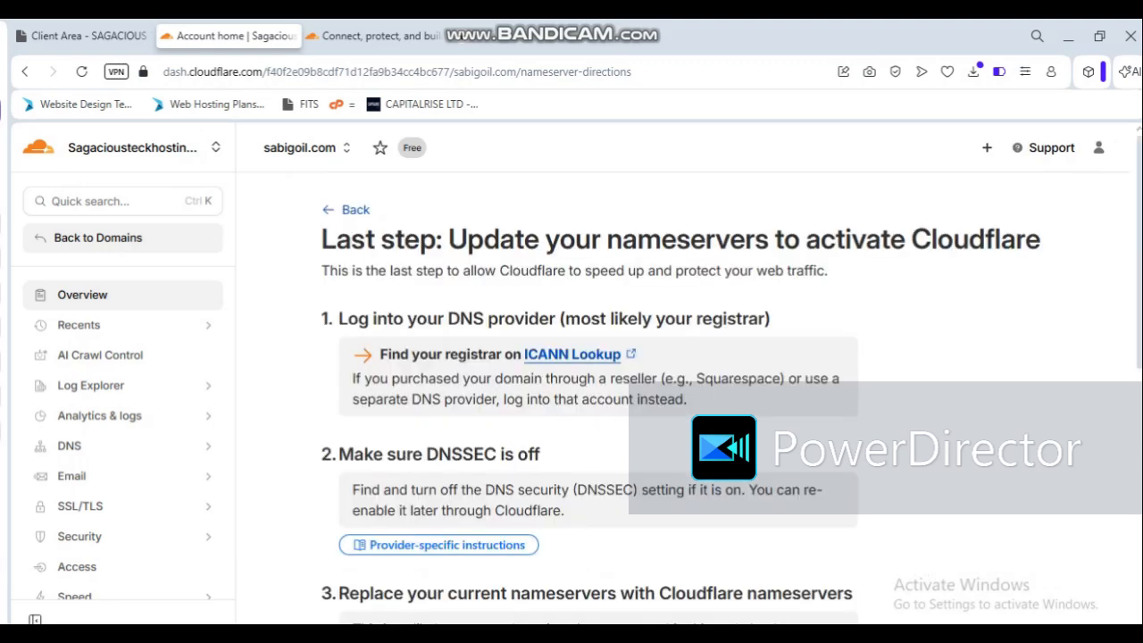
Step: Read the nameserver update instructions and copy the first assigned nameserver, amir.ns.cloudflare.com
scroll(688, 384, "down", 3)
scroll(687, 384, "down", 3)
scroll(687, 384, "up", 3)
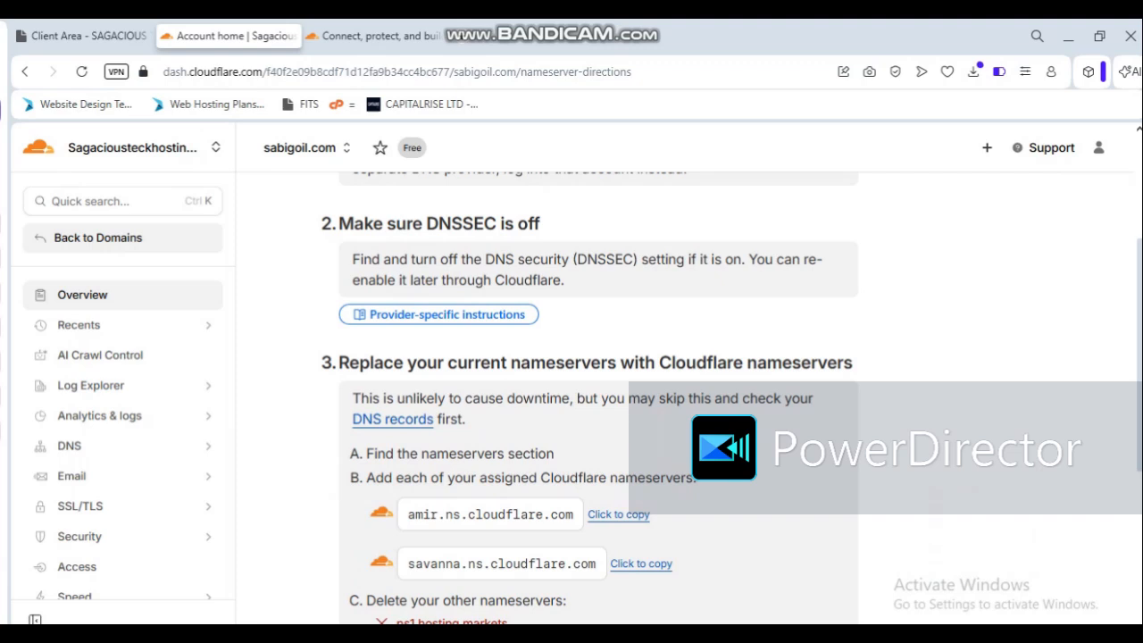
scroll(589, 397, "down", 3)
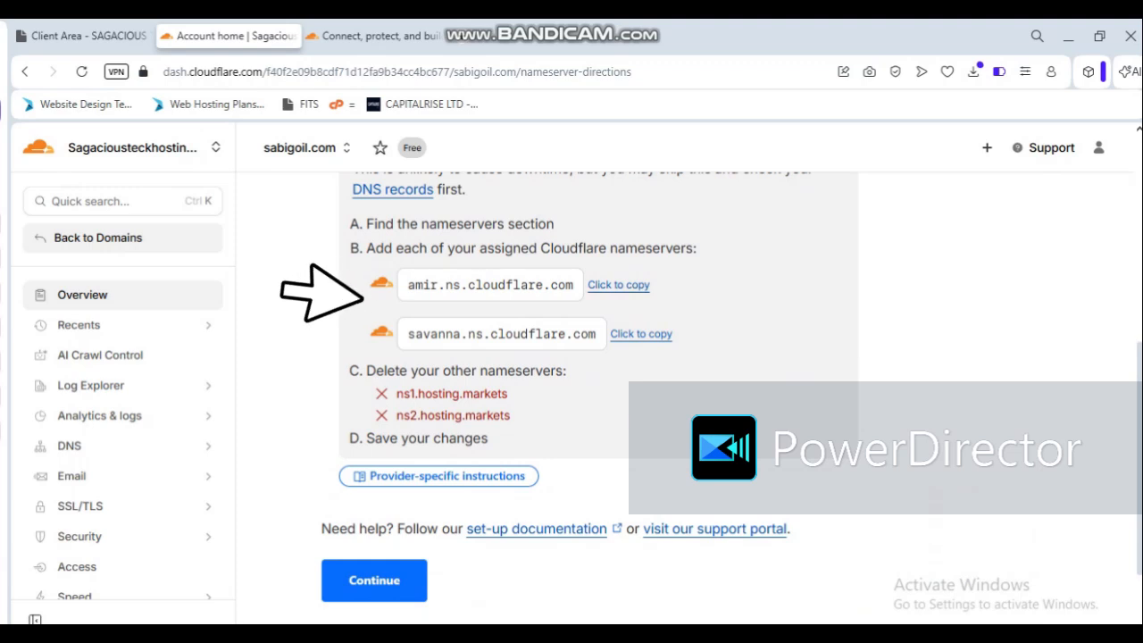
left_click(618, 284)
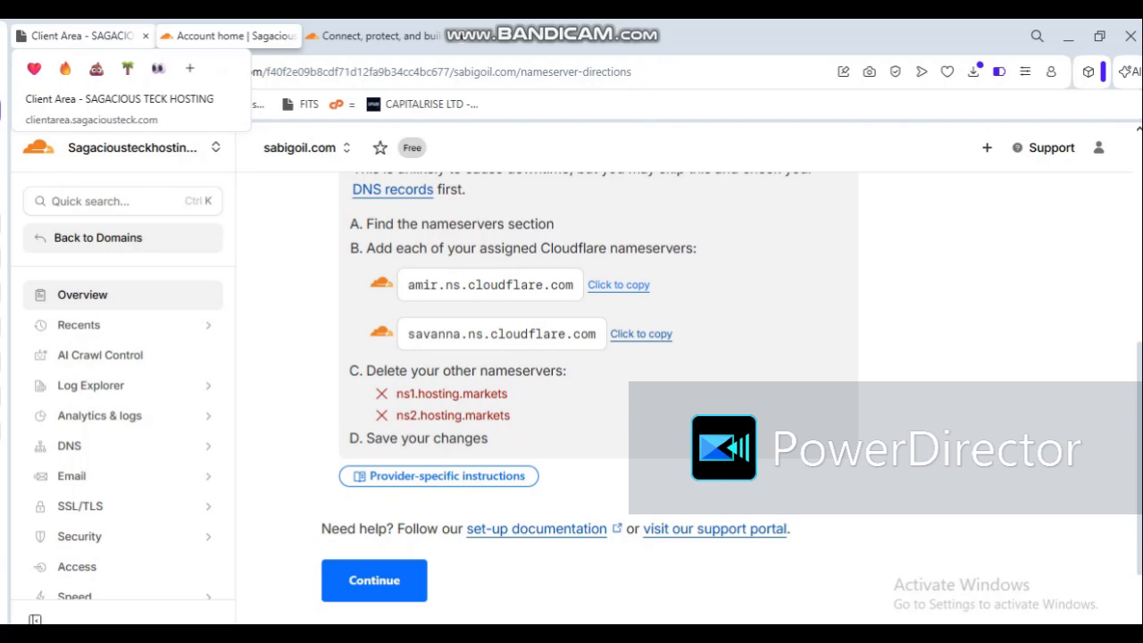
Step: In the hosting client area, open the nameserver settings of sabigoil.com and replace Nameserver 1 with amir.ns.cloudflare.com
left_click(80, 35)
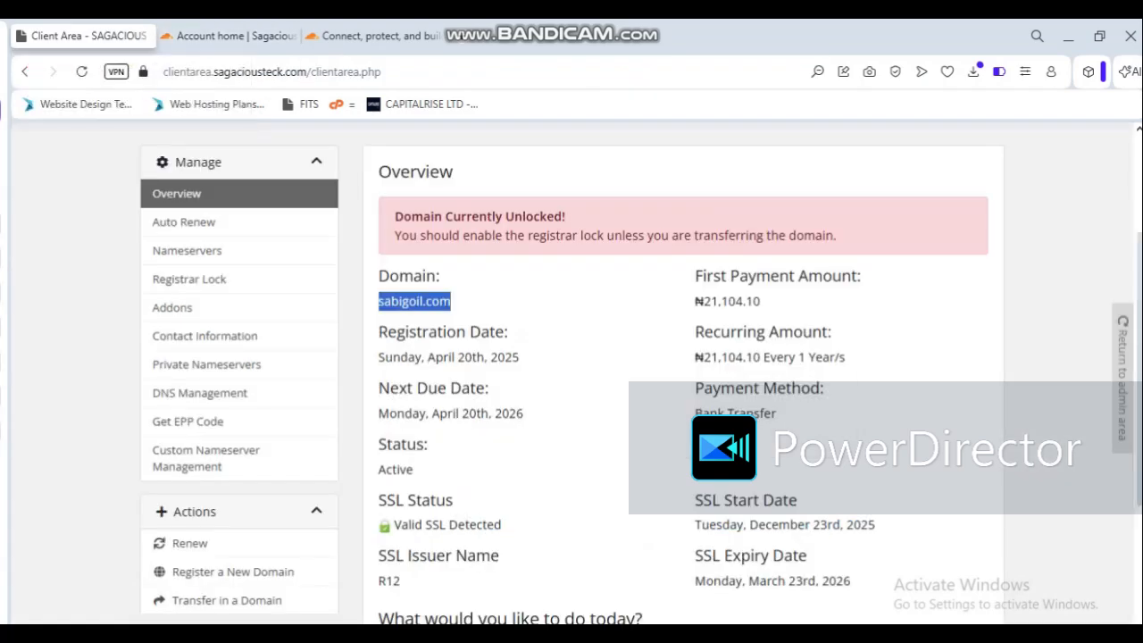
scroll(572, 375, "down", 2)
scroll(572, 375, "up", 2)
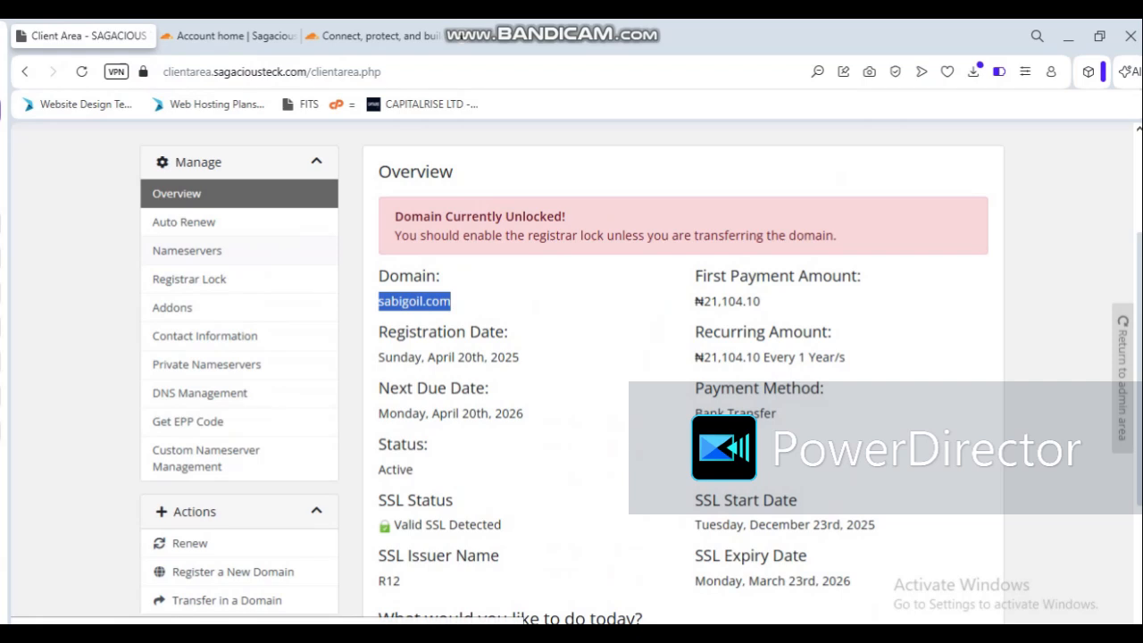
left_click(188, 251)
left_click(719, 345)
key("ctrl+a")
key("BackSpace")
key("ctrl+v")
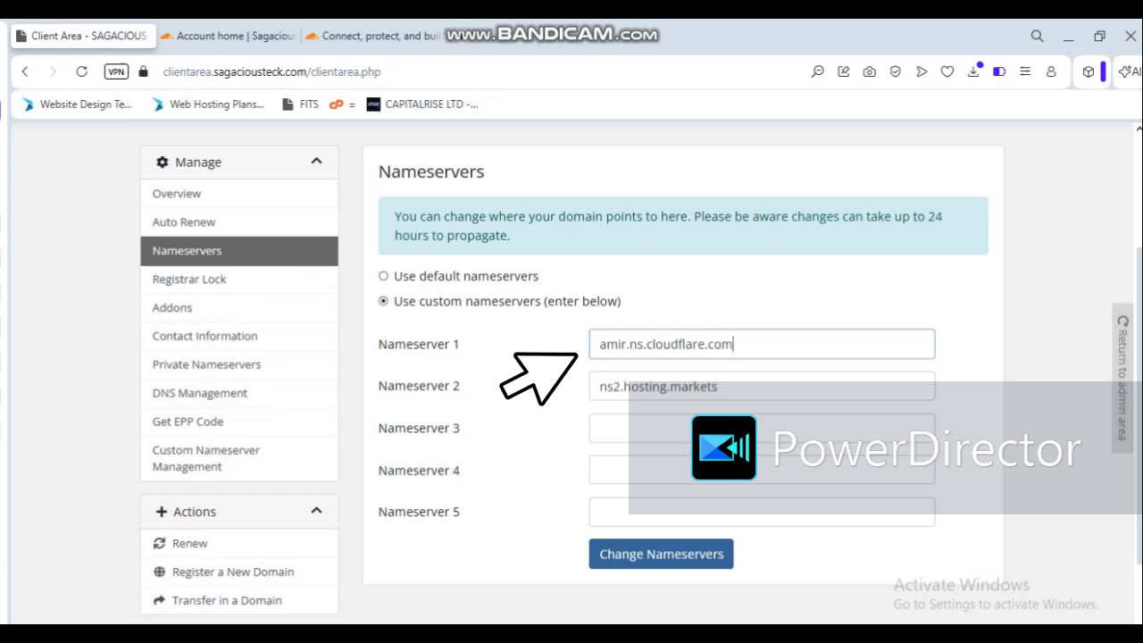
Step: Copy the second assigned Cloudflare nameserver and set Nameserver 2 of sabigoil.com to savanna.ns.cloudflare.com
left_click(229, 37)
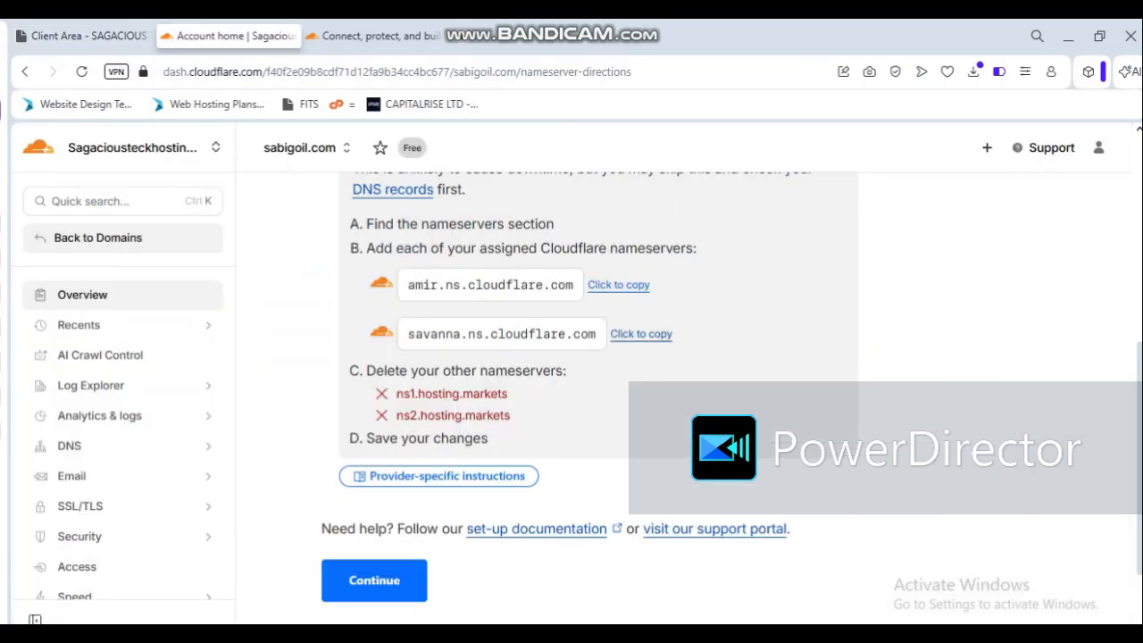
left_click(641, 333)
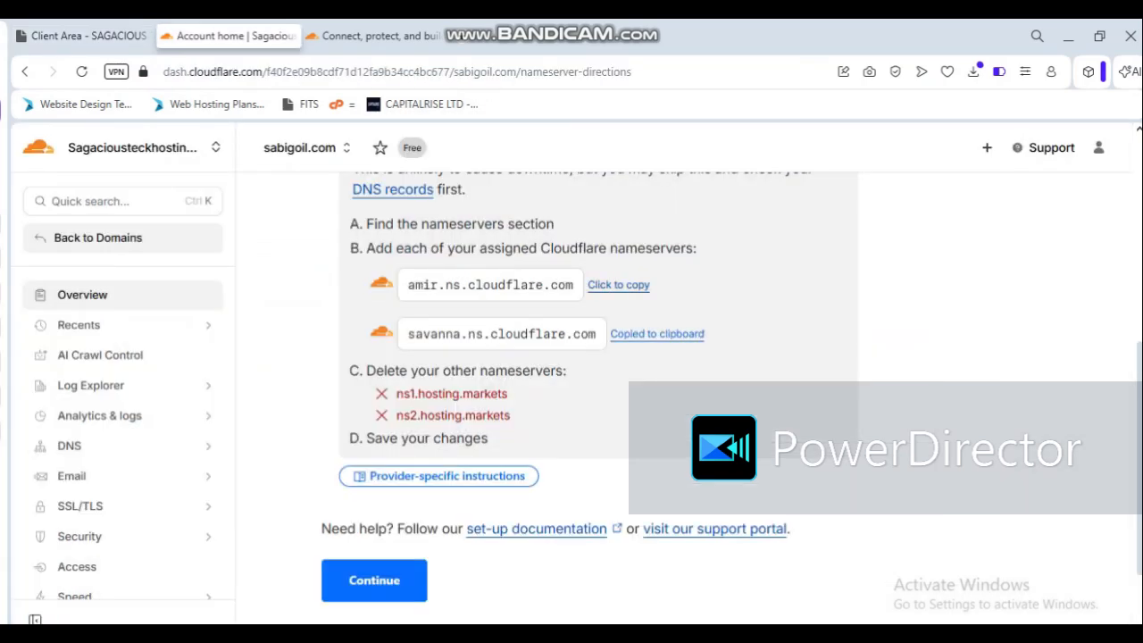
left_click(88, 36)
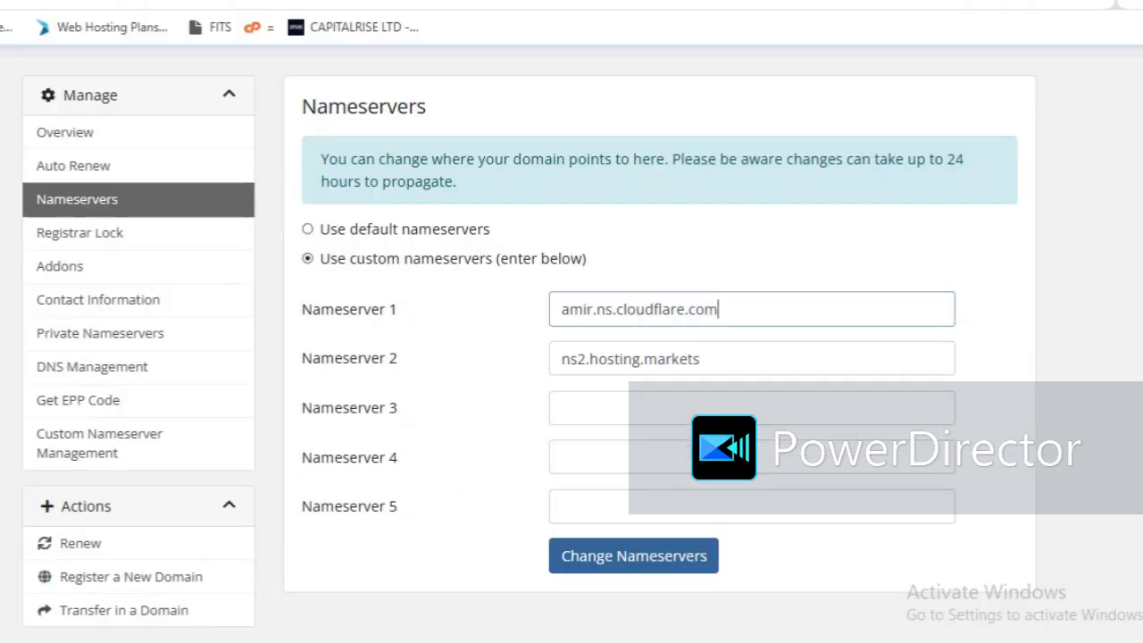
left_click(229, 37)
left_click(610, 298)
left_click(44, 2)
key("Tab")
key("ctrl+v")
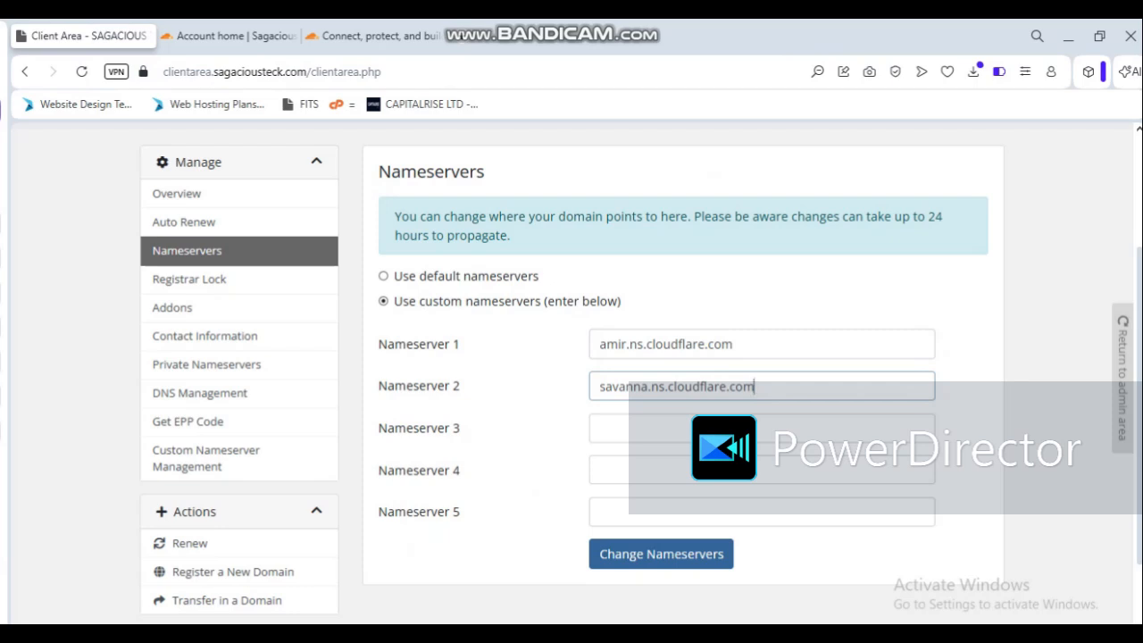
Step: Compare the entries with Cloudflare's assigned nameservers, save the nameserver change for sabigoil.com, and return to the Cloudflare instructions
key("ctrl+Tab")
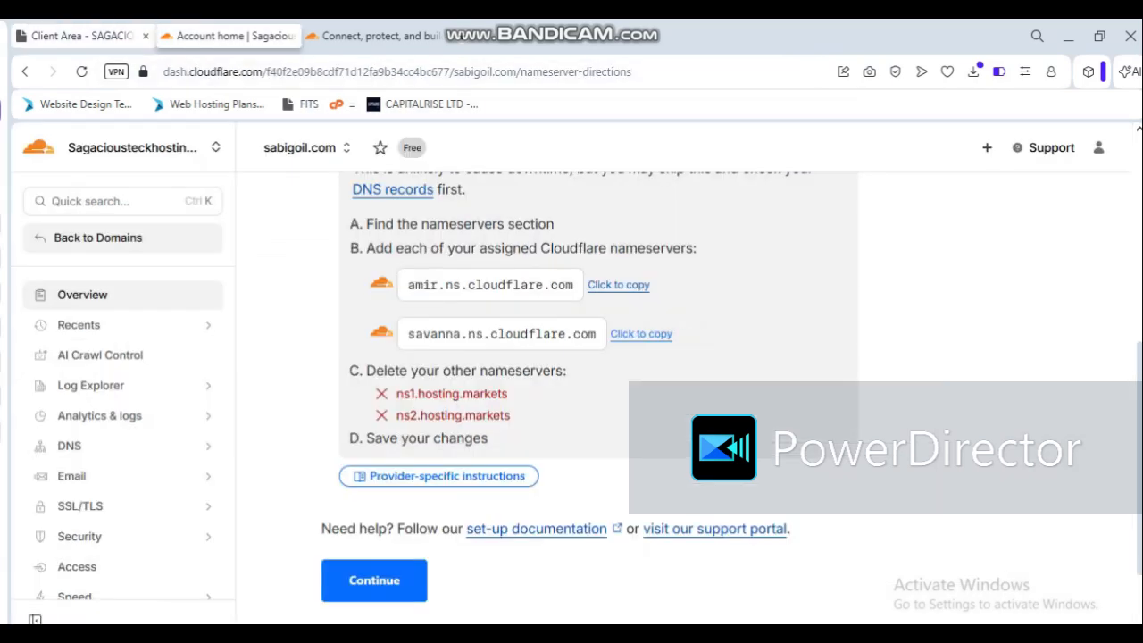
left_click(80, 36)
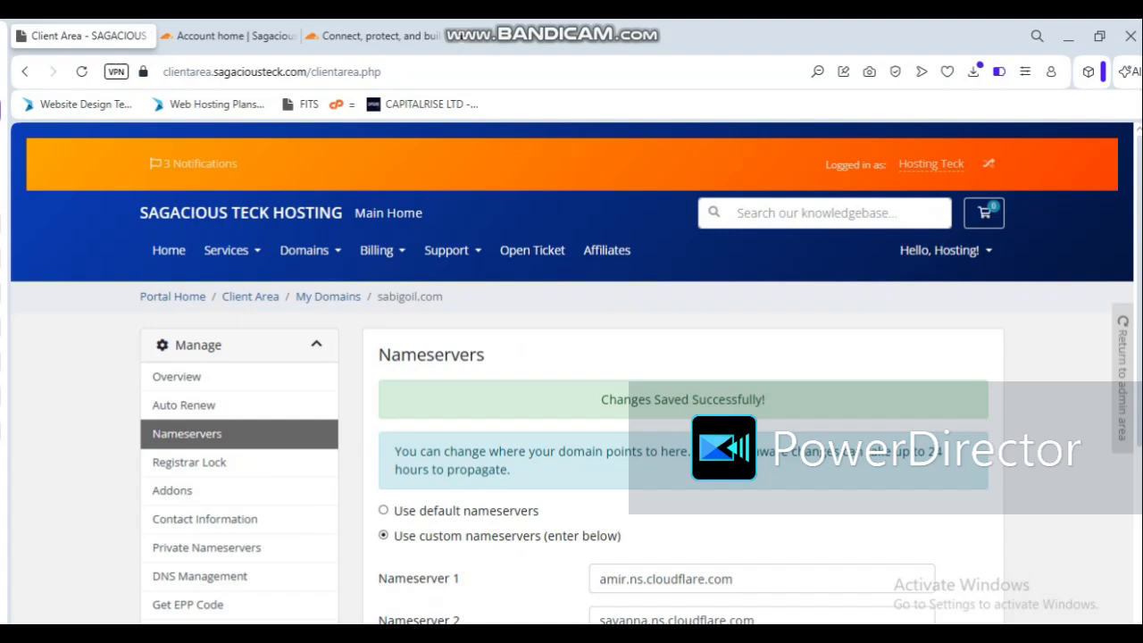
scroll(571, 374, "down", 3)
scroll(571, 373, "up", 3)
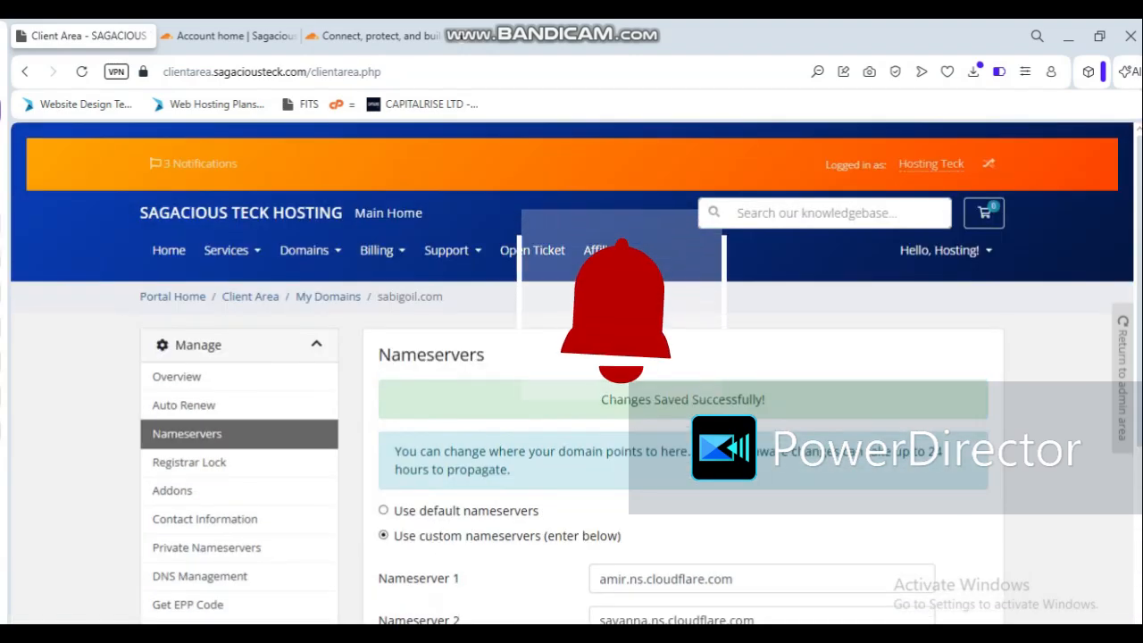
scroll(571, 373, "down", 3)
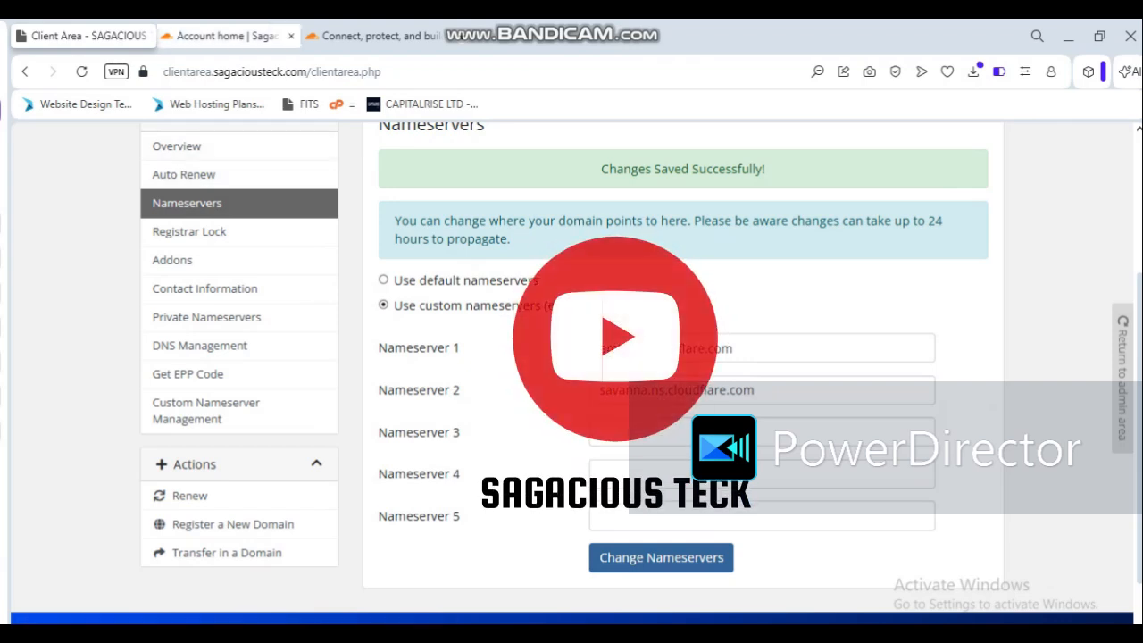
left_click(227, 36)
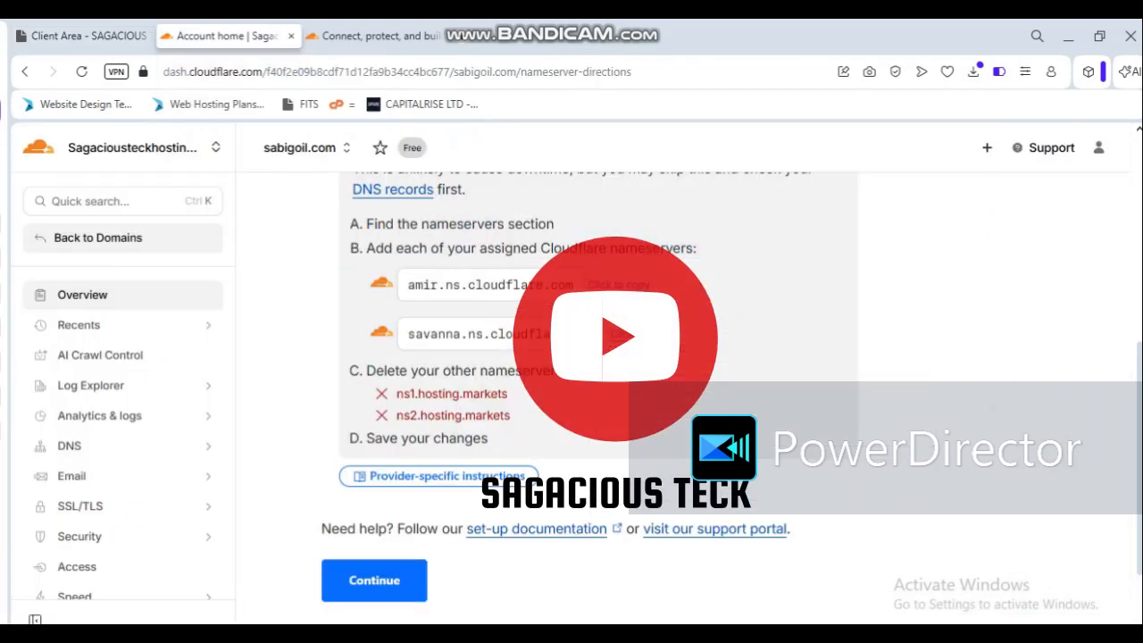
Step: Continue past the nameserver directions and review the activation instructions on the sabigoil.com overview page
scroll(589, 357, "down", 2)
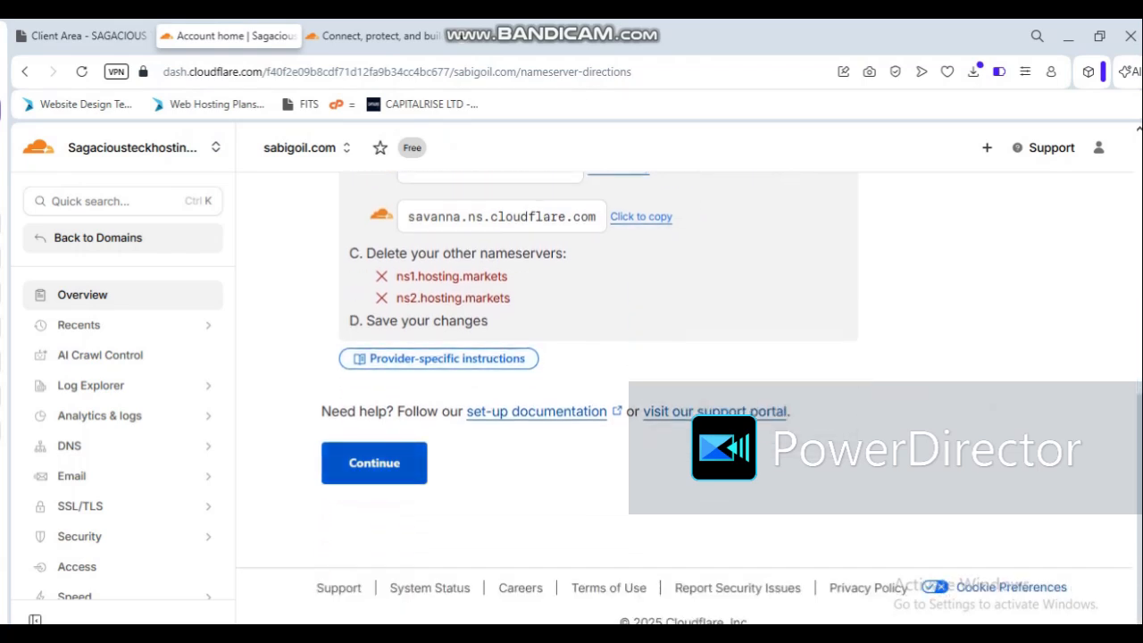
left_click(374, 462)
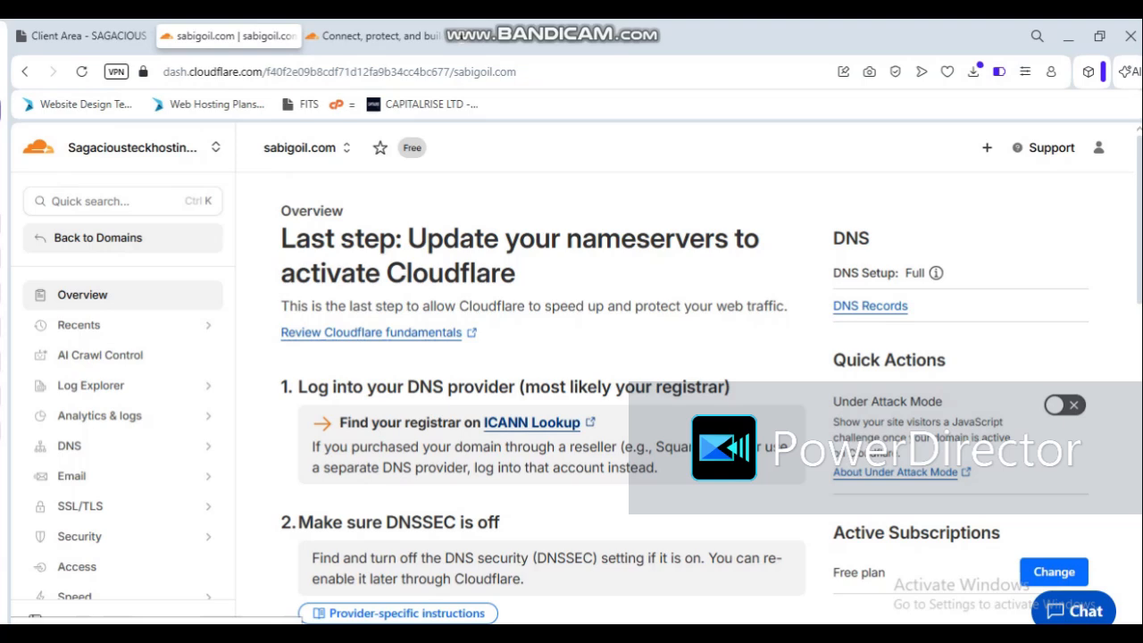
scroll(543, 393, "down", 3)
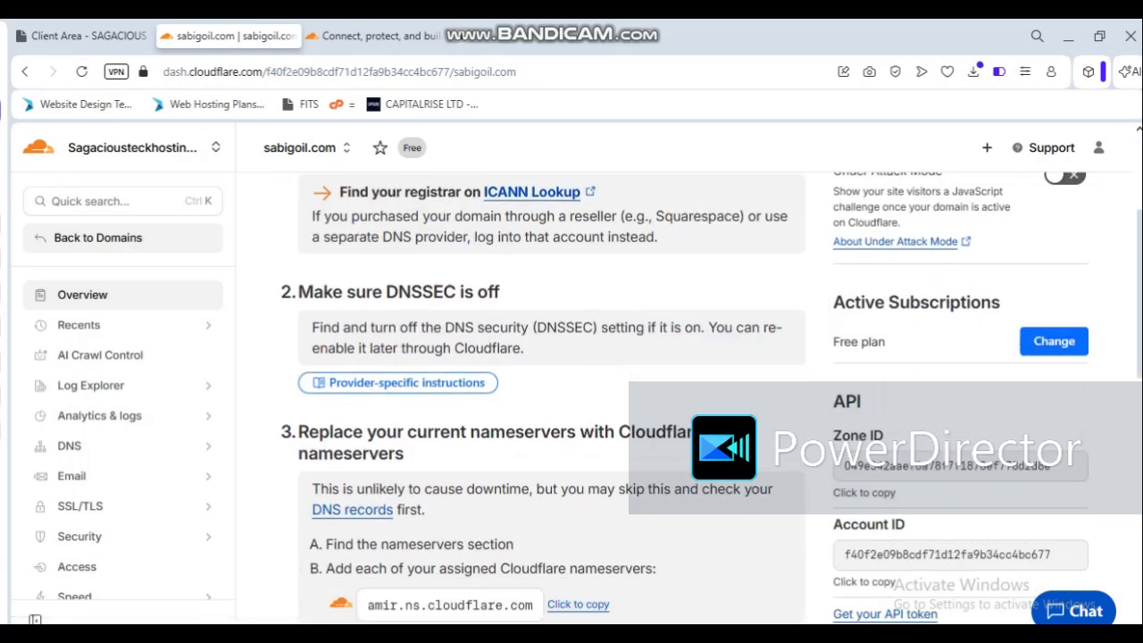
scroll(543, 392, "down", 10)
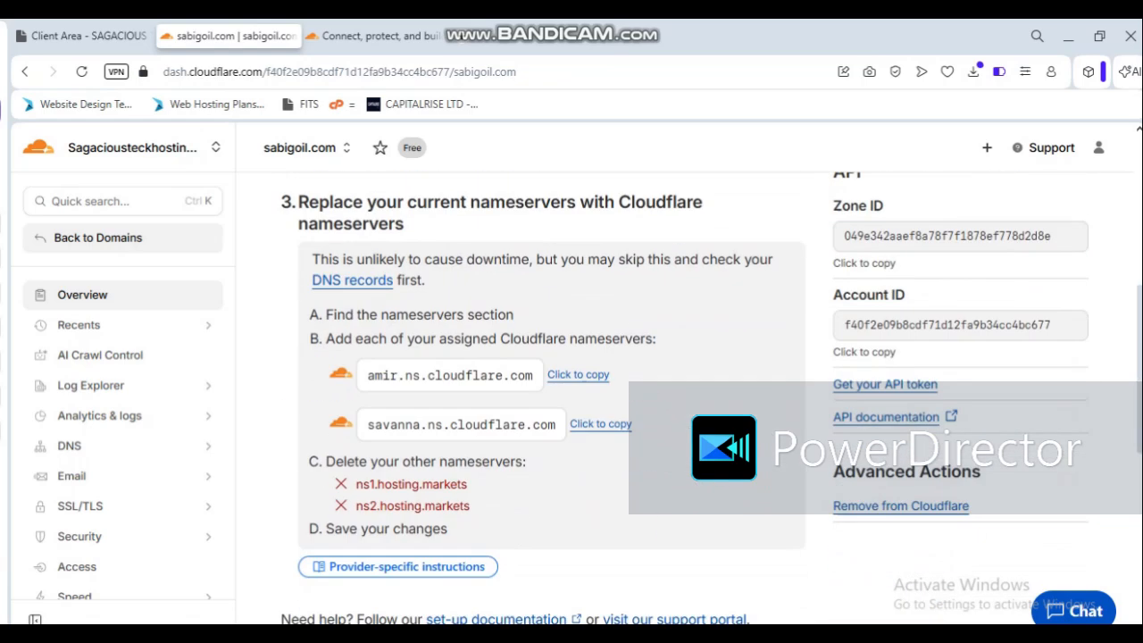
scroll(543, 393, "up", 3)
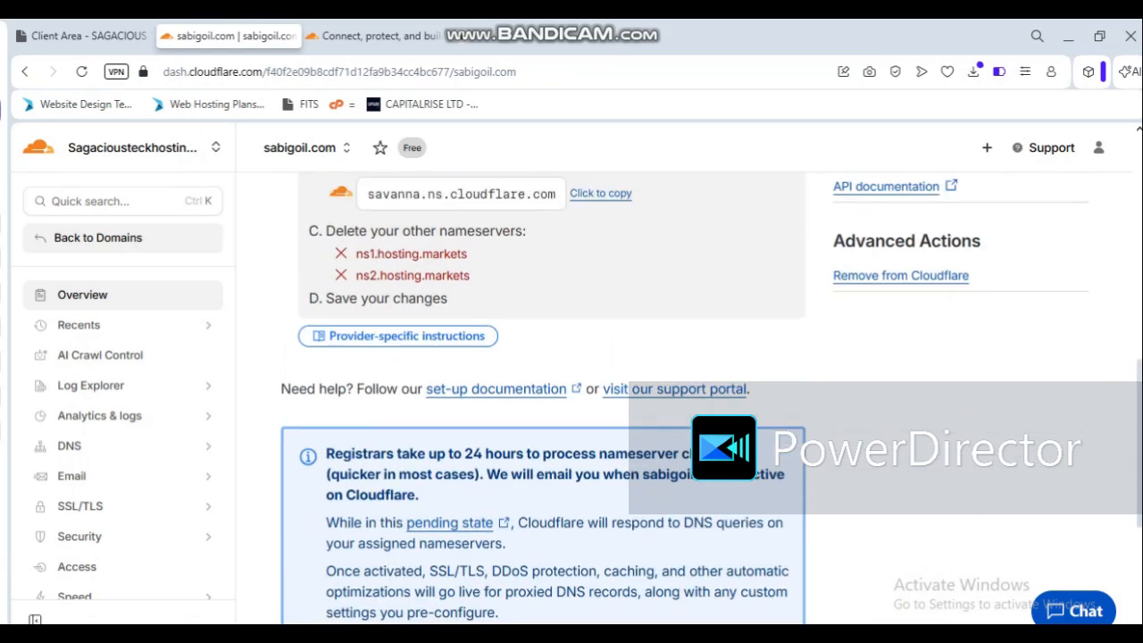
scroll(542, 393, "down", 3)
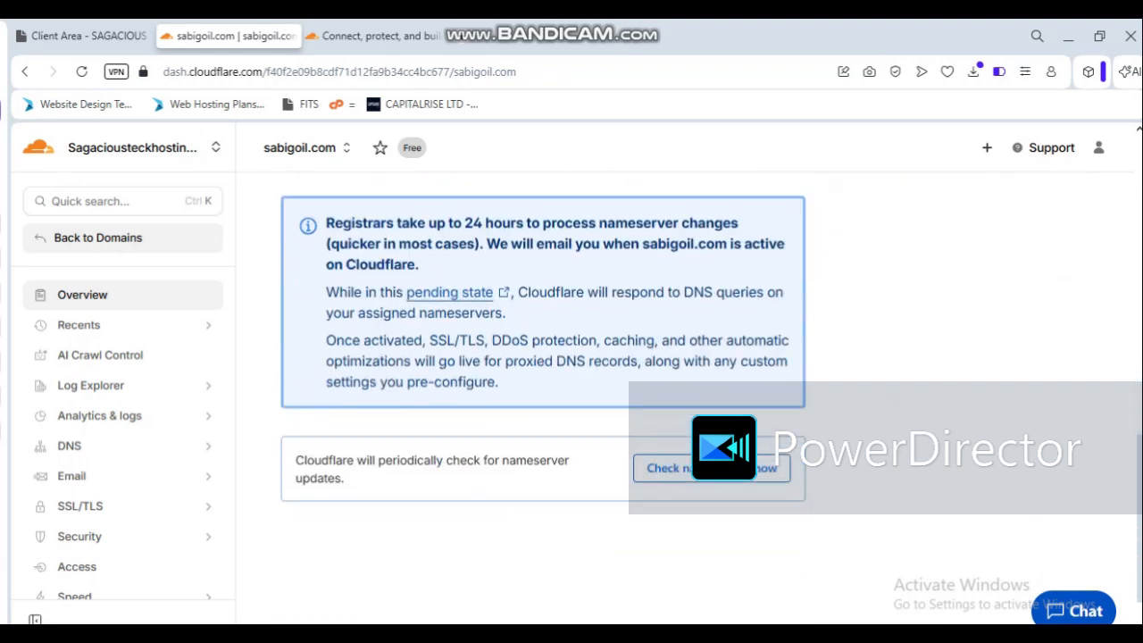
Step: Read the notice on registrar processing time and request an immediate Cloudflare nameserver check for sabigoil.com
left_click_drag(326, 223, 419, 264)
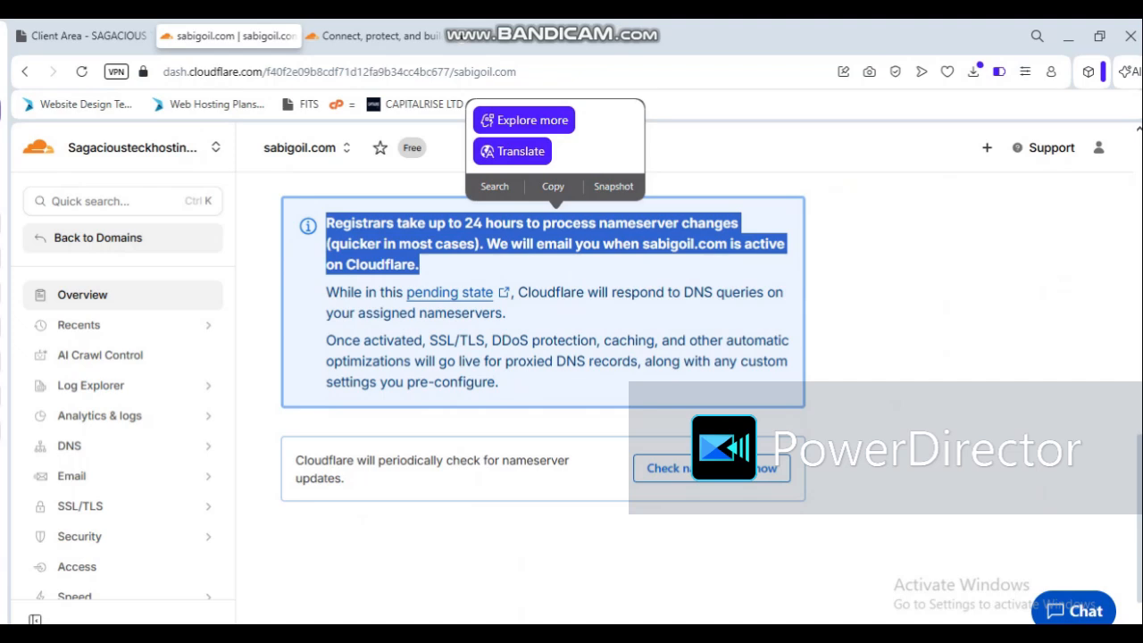
left_click(554, 268)
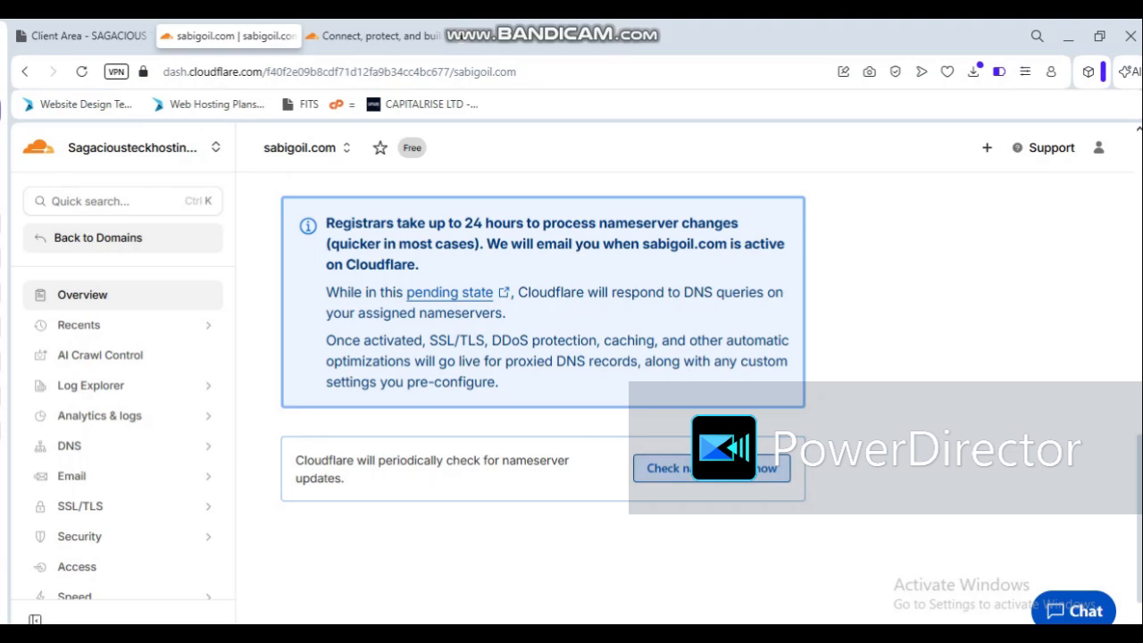
left_click(723, 468)
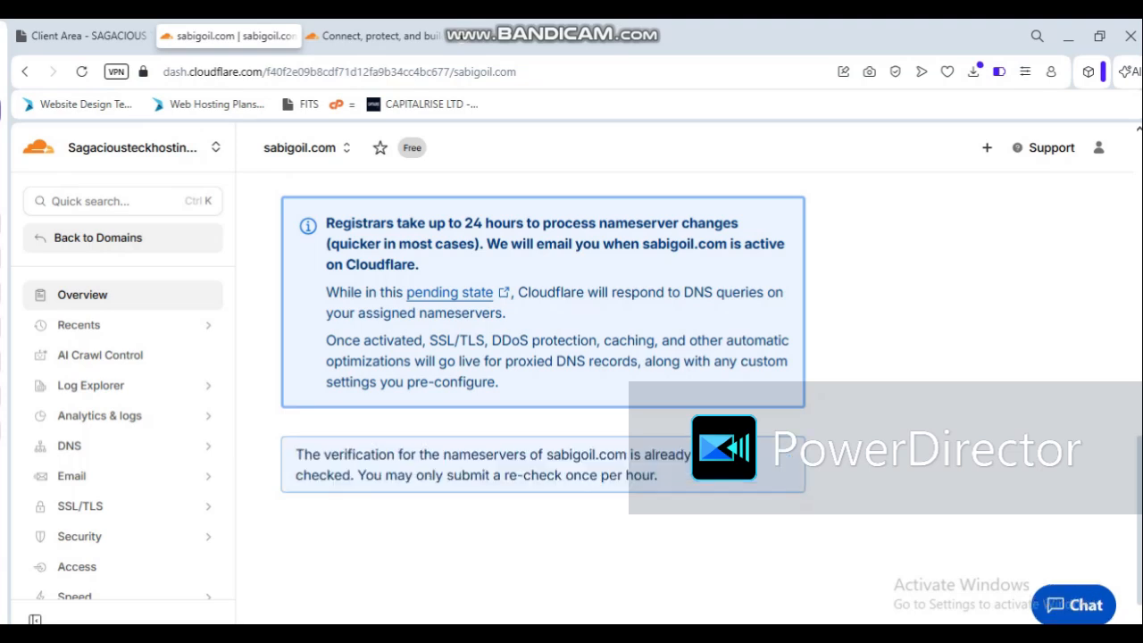
scroll(684, 399, "down", 1)
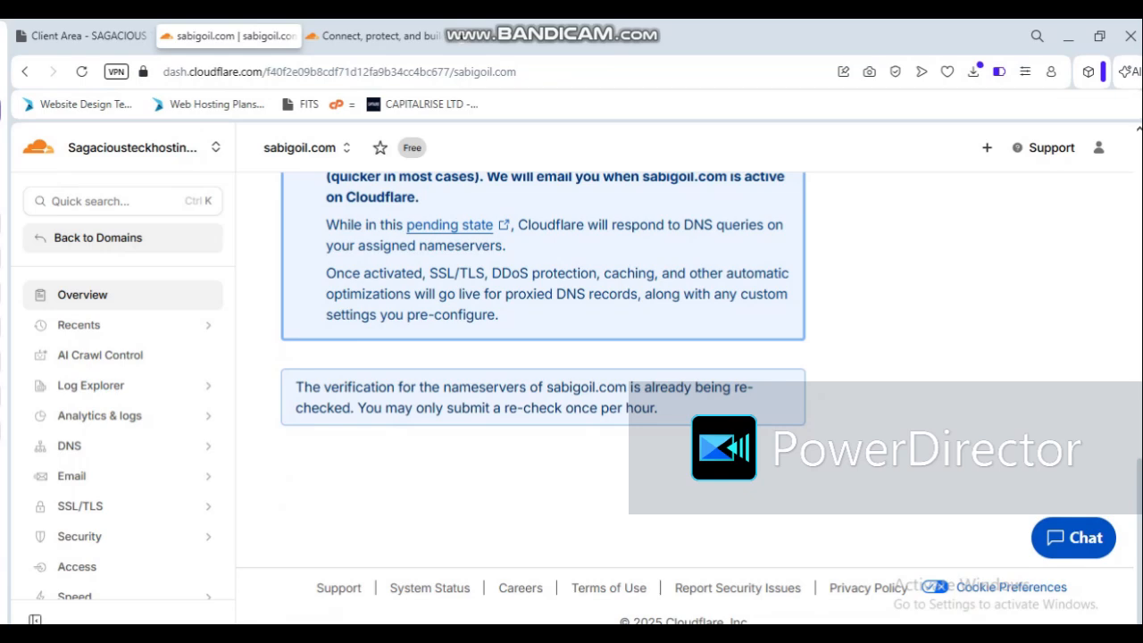
scroll(543, 357, "up", 5)
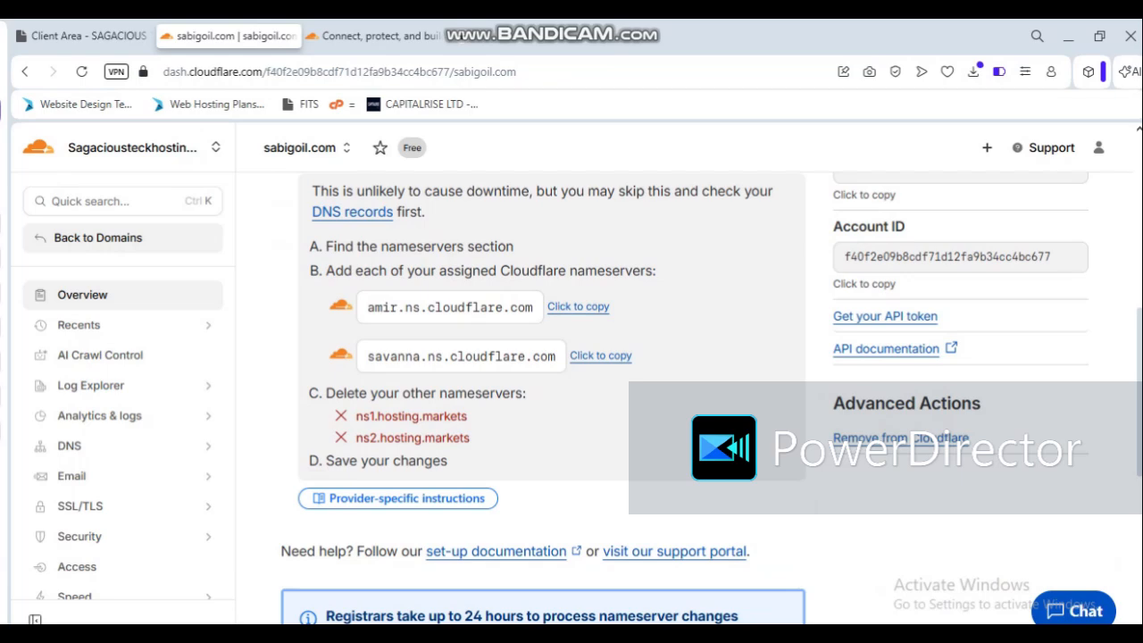
scroll(543, 375, "up", 3)
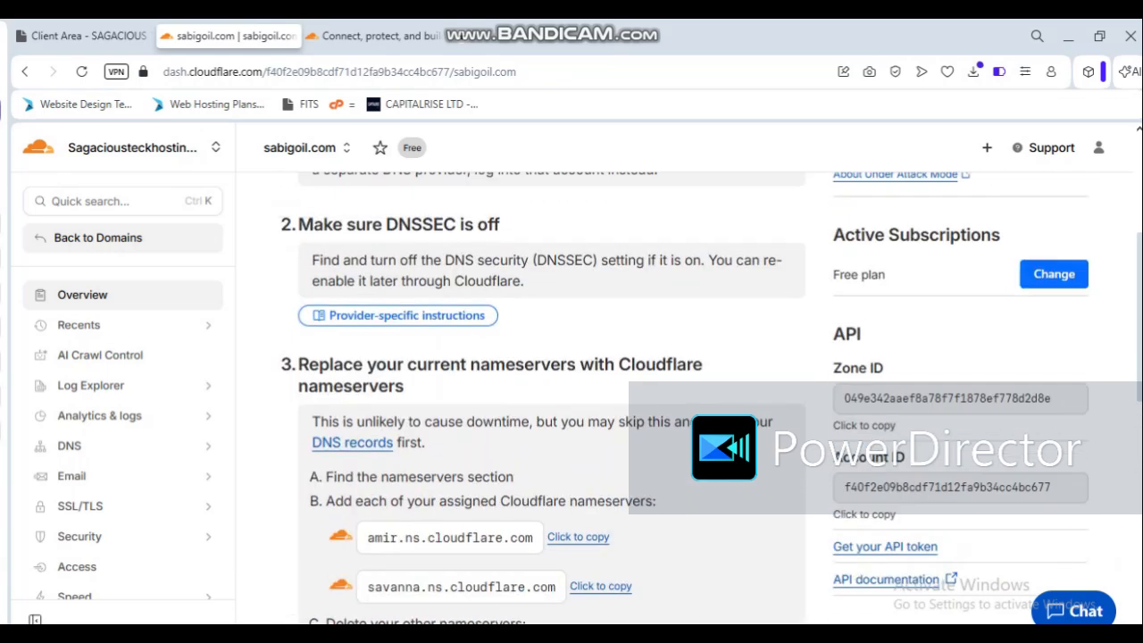
scroll(543, 393, "down", 3)
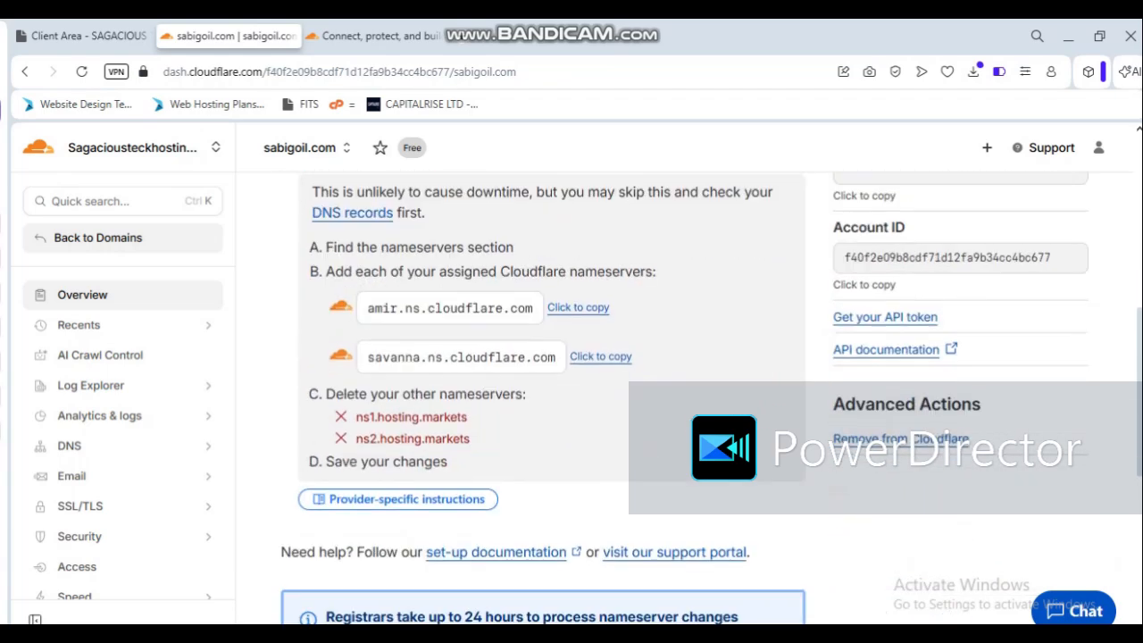
scroll(543, 393, "up", 7)
scroll(542, 393, "down", 10)
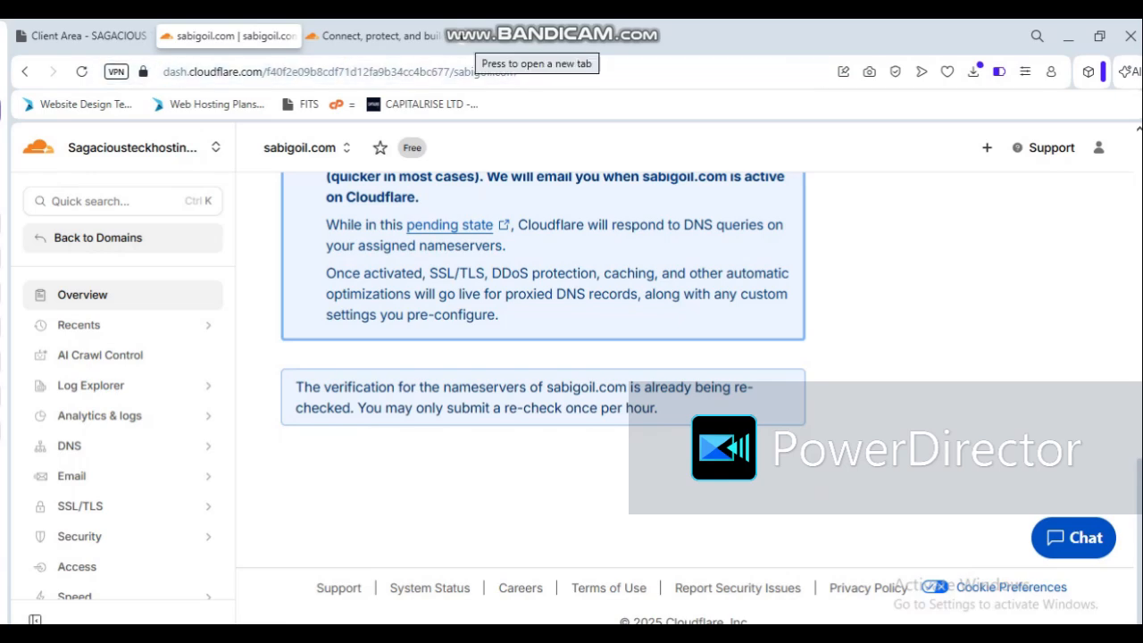
Step: Open the whois.com lookup site in a new browser tab
left_click(464, 37)
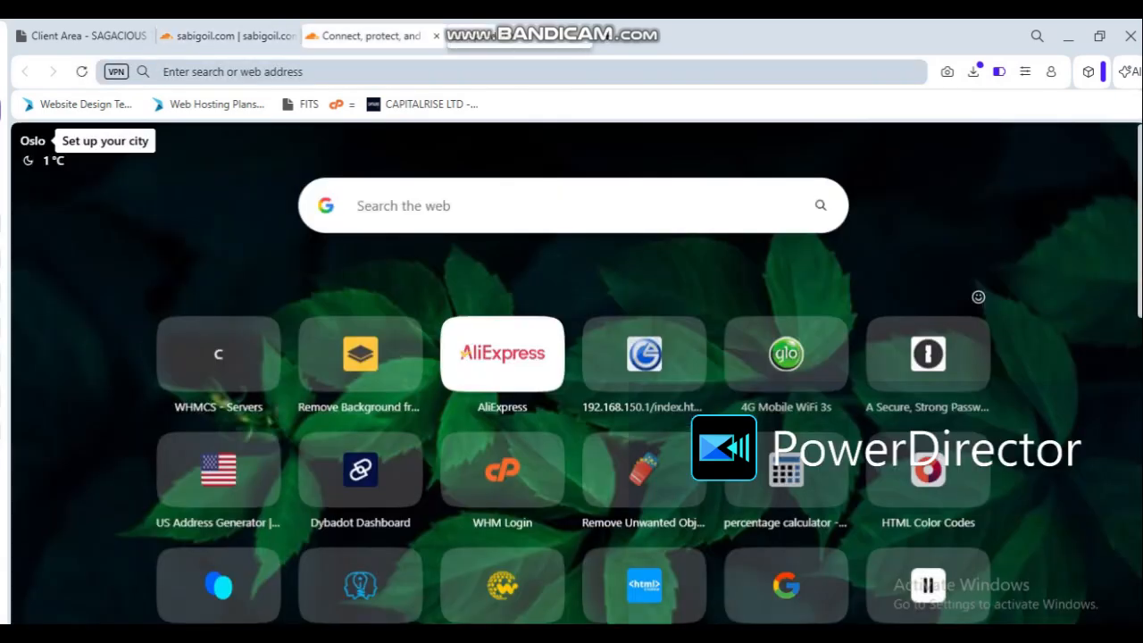
left_click(393, 71)
type("whois")
key("End")
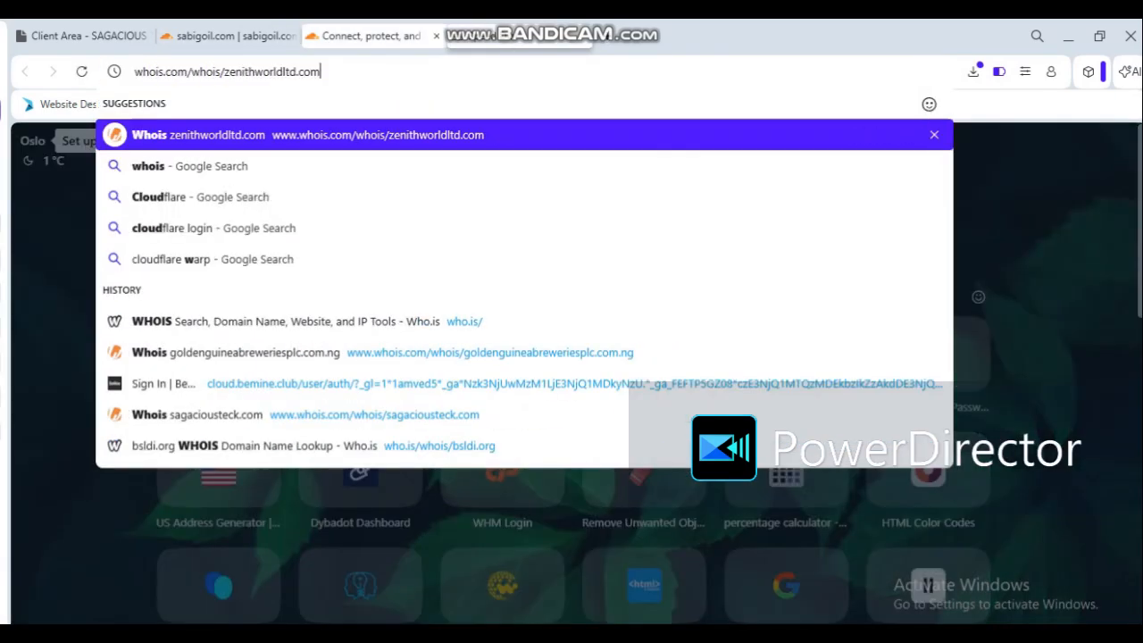
key("BackSpace")
key("BackSpace")
key("BackSpace")
key("BackSpace")
key("BackSpace")
key("BackSpace")
key("BackSpace")
key("BackSpace")
key("BackSpace")
key("BackSpace")
key("BackSpace")
key("BackSpace")
key("BackSpace")
key("BackSpace")
key("BackSpace")
key("BackSpace")
key("BackSpace")
key("BackSpace")
key("BackSpace")
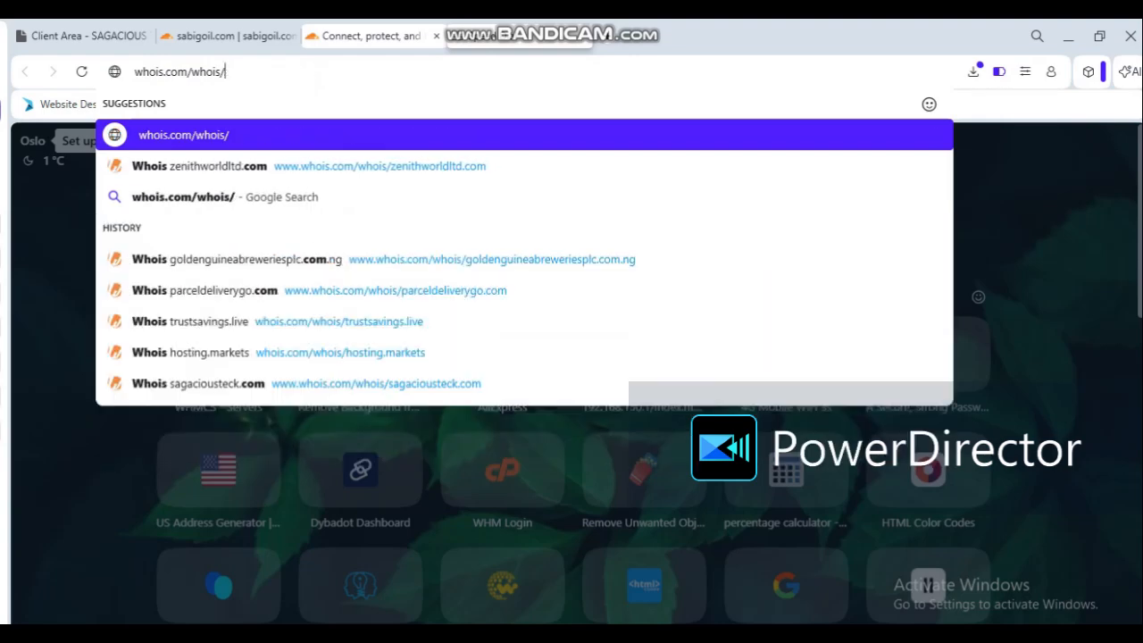
key("BackSpace")
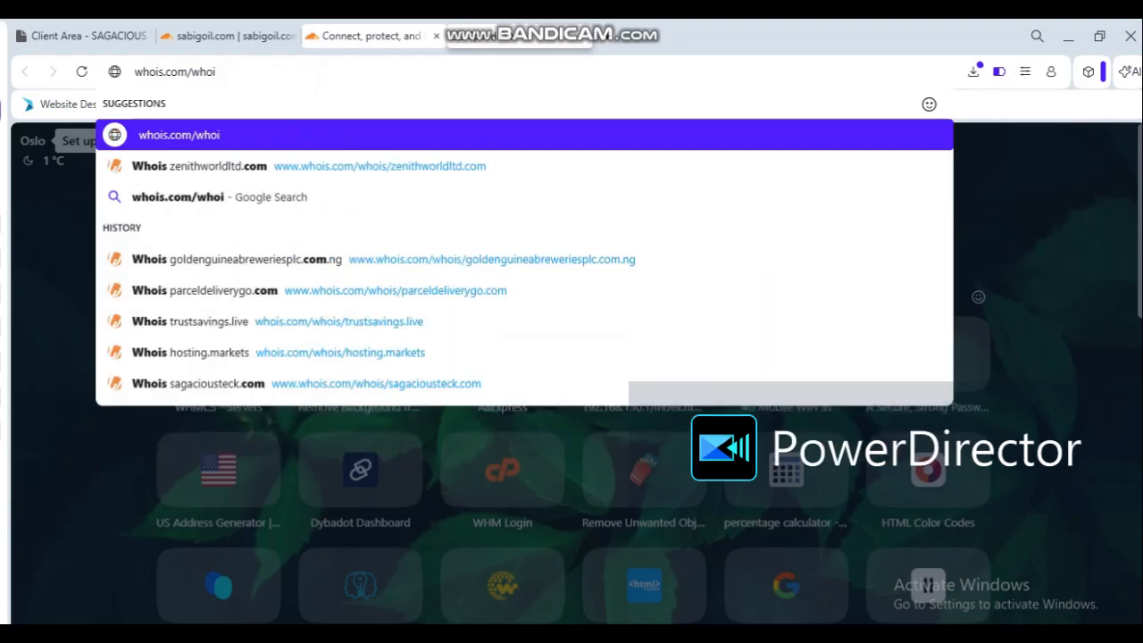
type("s")
key("Return")
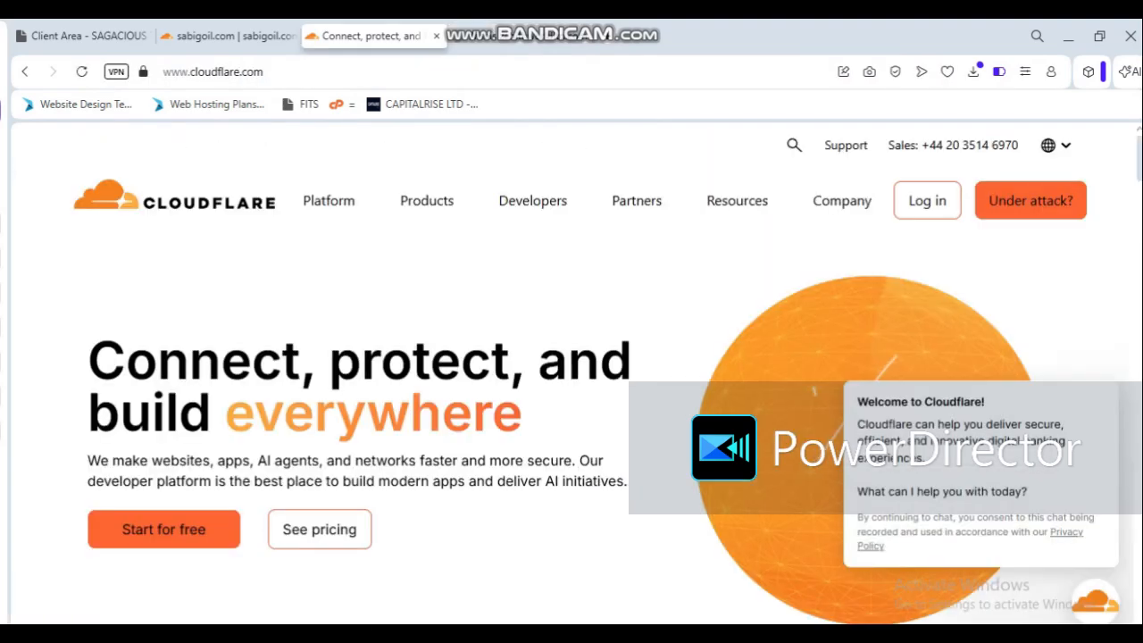
Step: Recheck the saved nameservers in the hosting client area and return to the Cloudflare overview of sabigoil.com
left_click(103, 35)
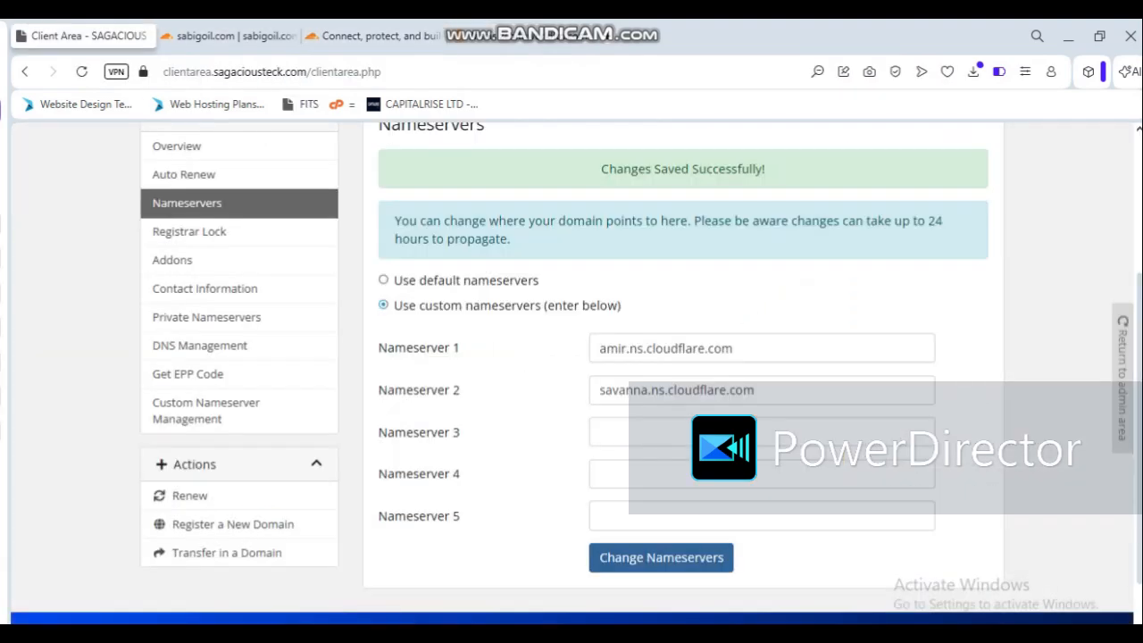
scroll(571, 373, "up", 3)
scroll(572, 373, "down", 3)
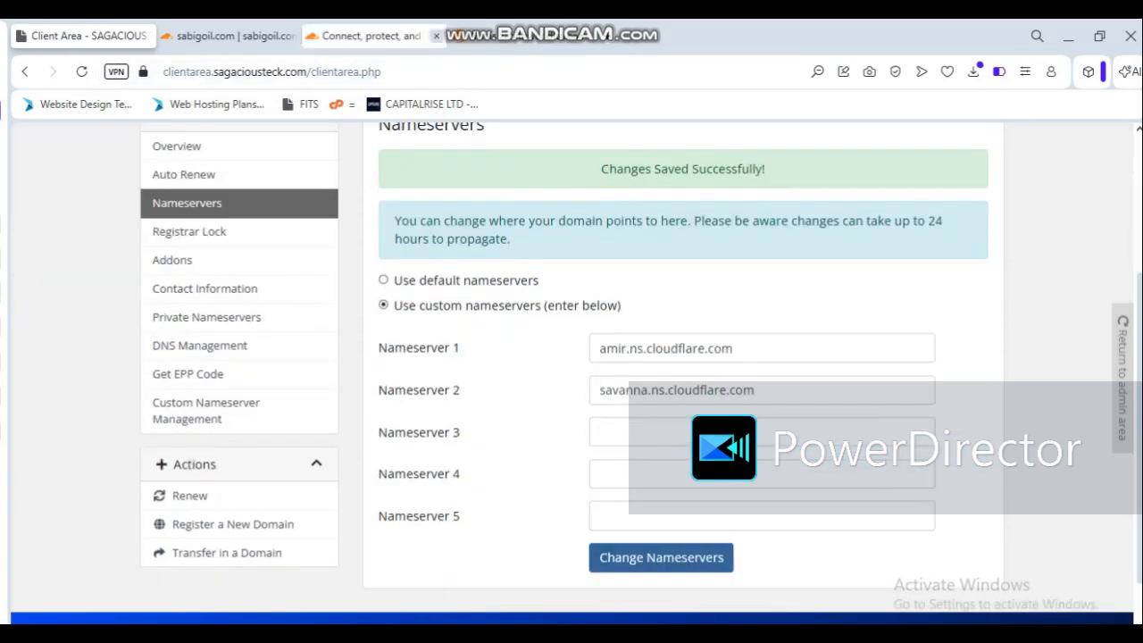
left_click(370, 36)
left_click(231, 36)
scroll(571, 373, "up", 8)
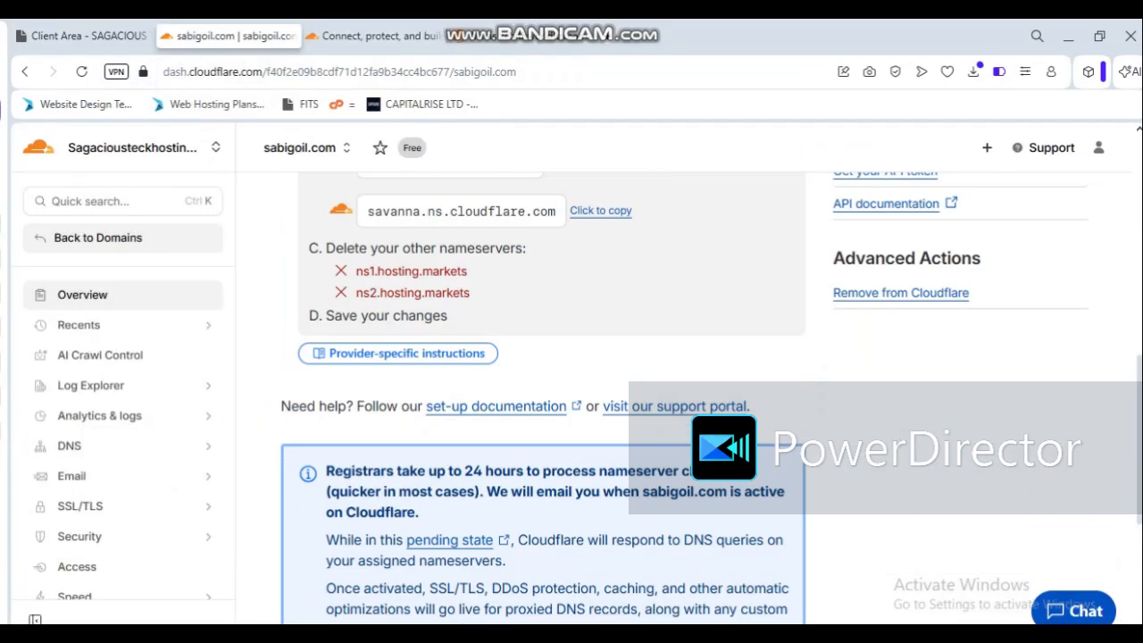
scroll(543, 373, "up", 4)
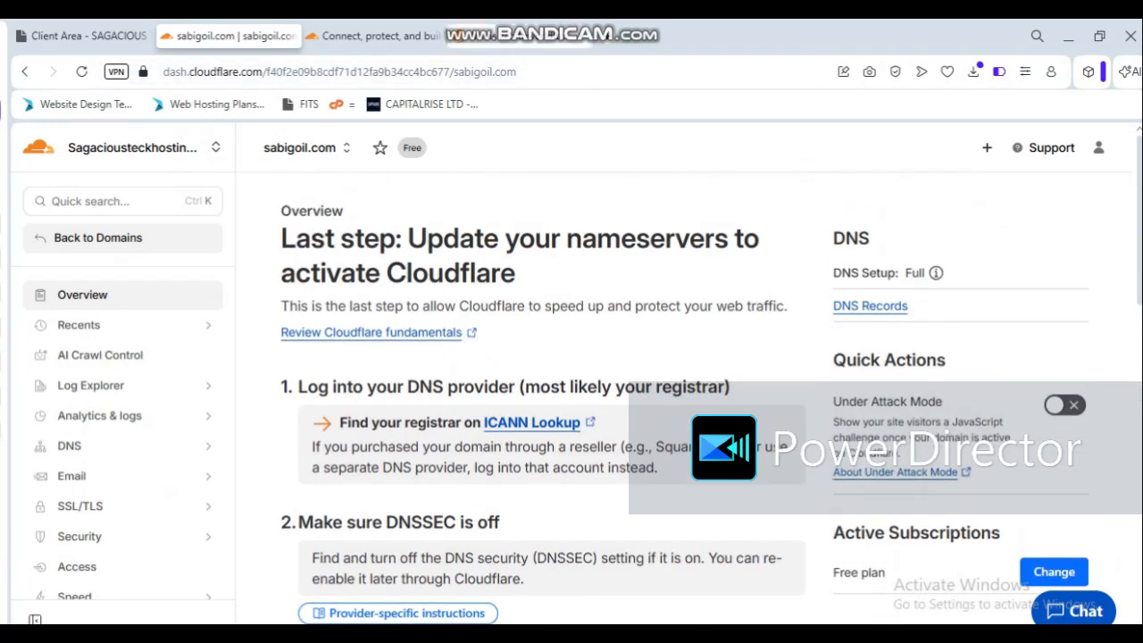
Step: Look up sabigoil.com on whois.com and examine the name servers listed in its domain information
left_click(519, 37)
left_click(807, 147)
type("sa")
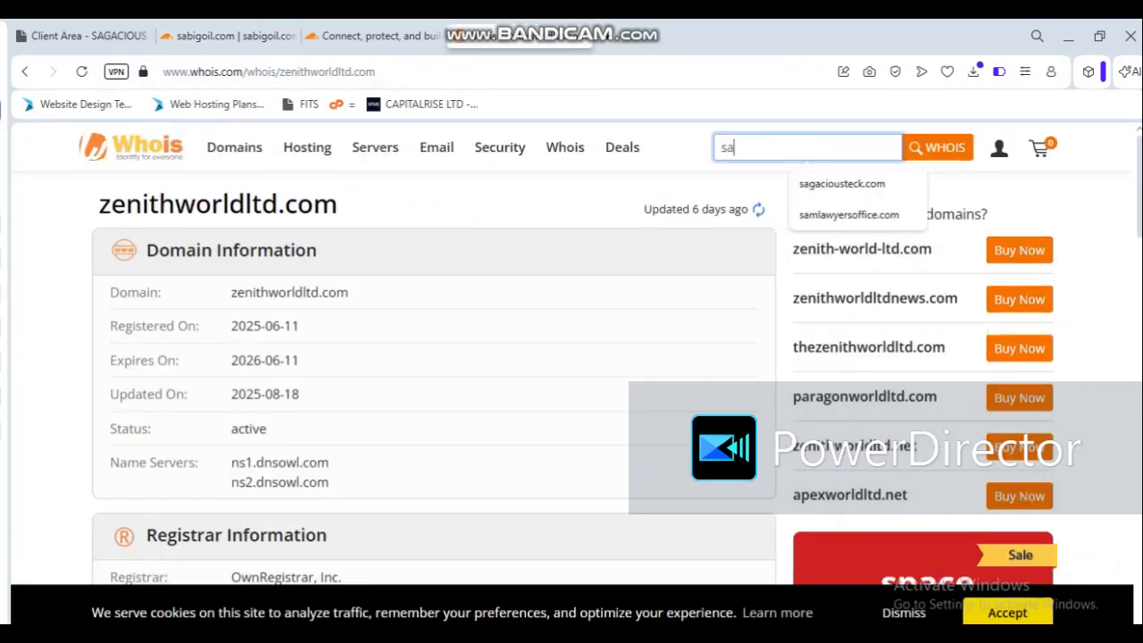
type("bigoil.com")
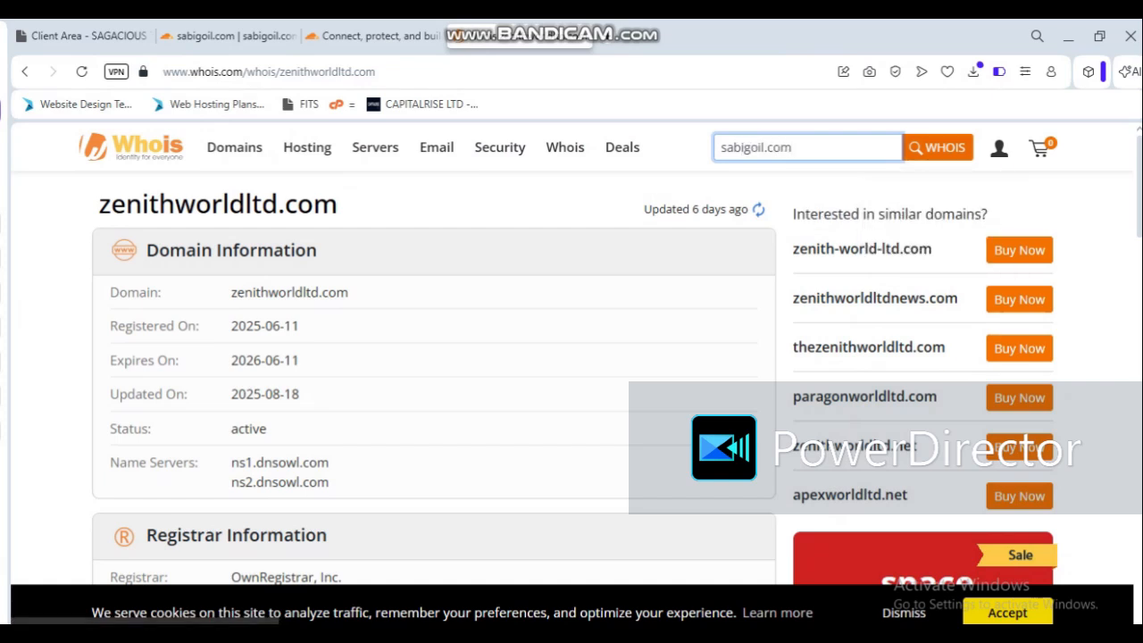
key("Return")
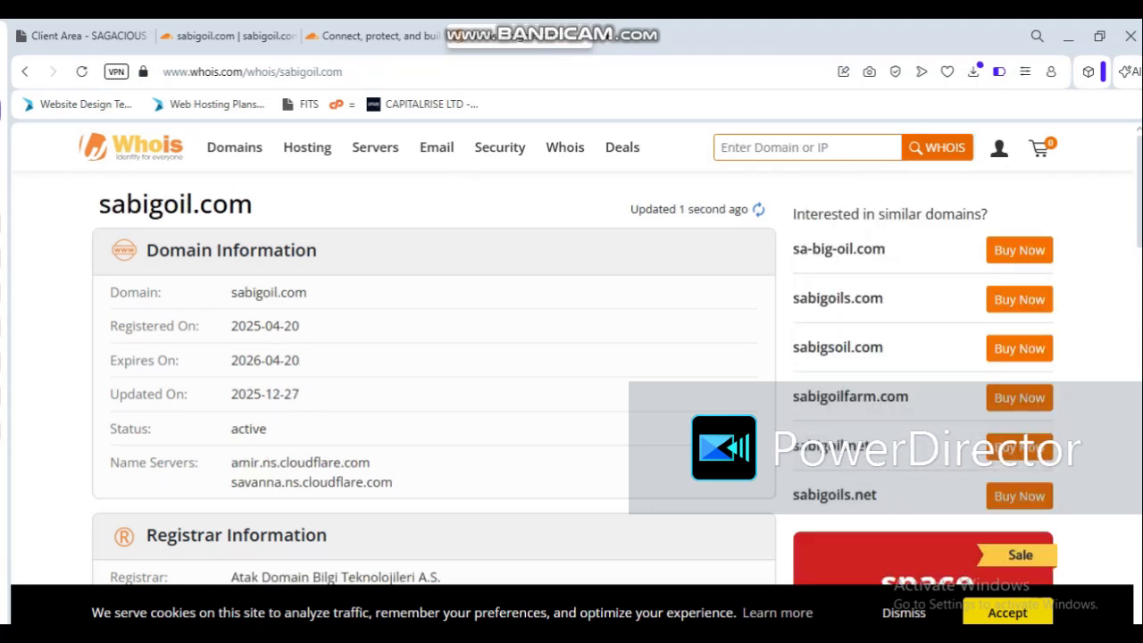
left_click_drag(96, 204, 392, 483)
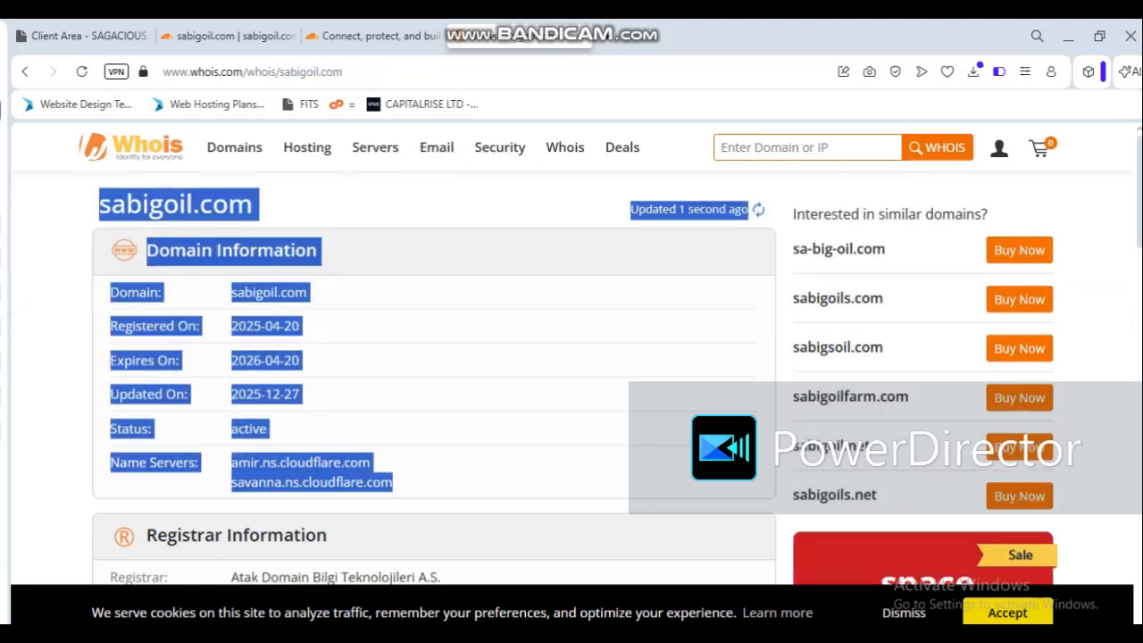
left_click(395, 482)
left_click_drag(393, 483, 110, 462)
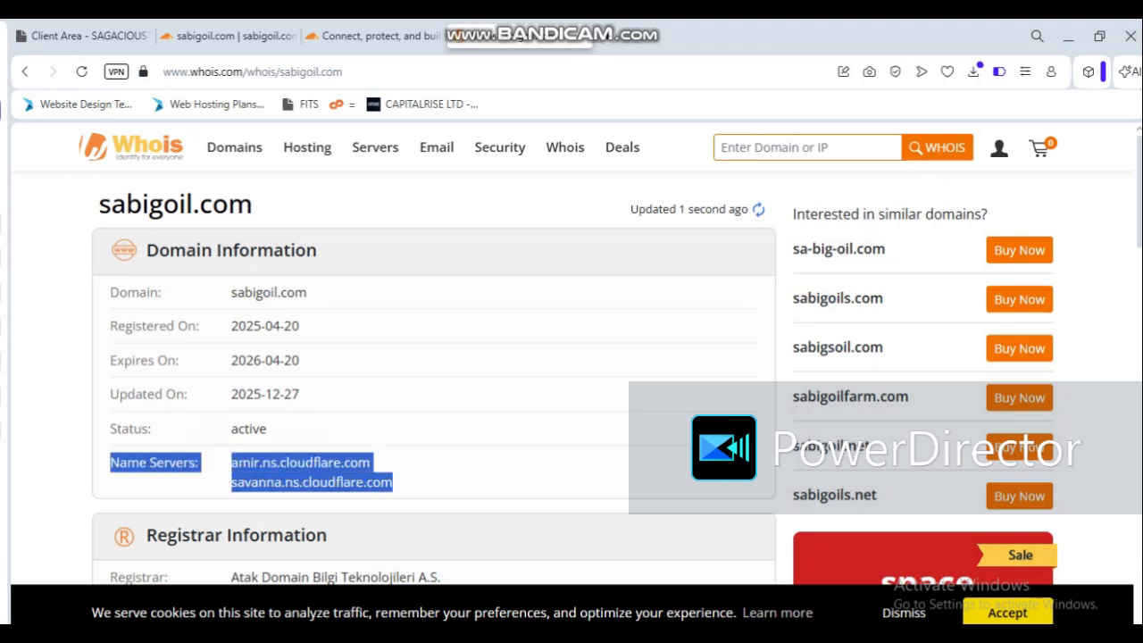
left_click(110, 462)
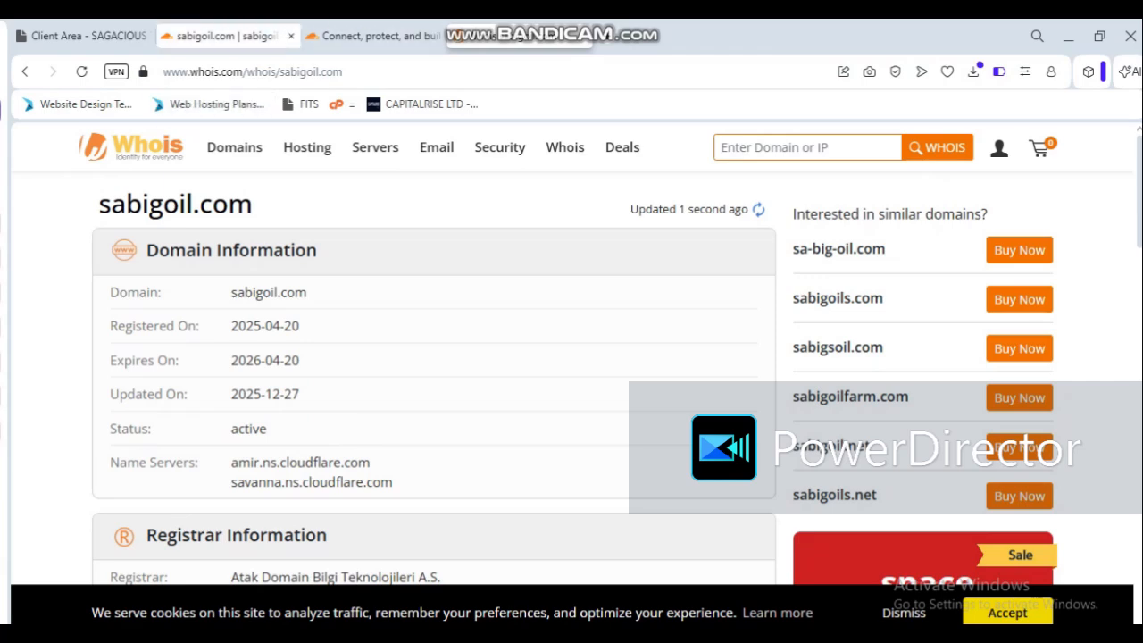
Step: Return to the Cloudflare overview of sabigoil.com and reload it to refresh the domain's activation status
left_click(229, 36)
scroll(543, 384, "down", 3)
scroll(543, 398, "down", 10)
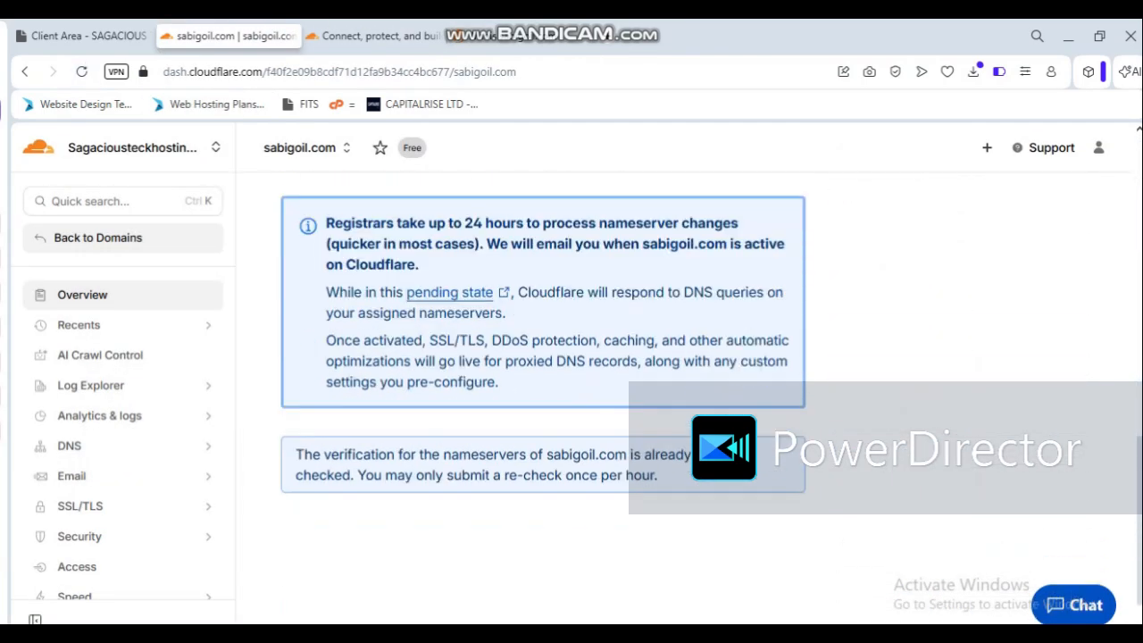
key("F5")
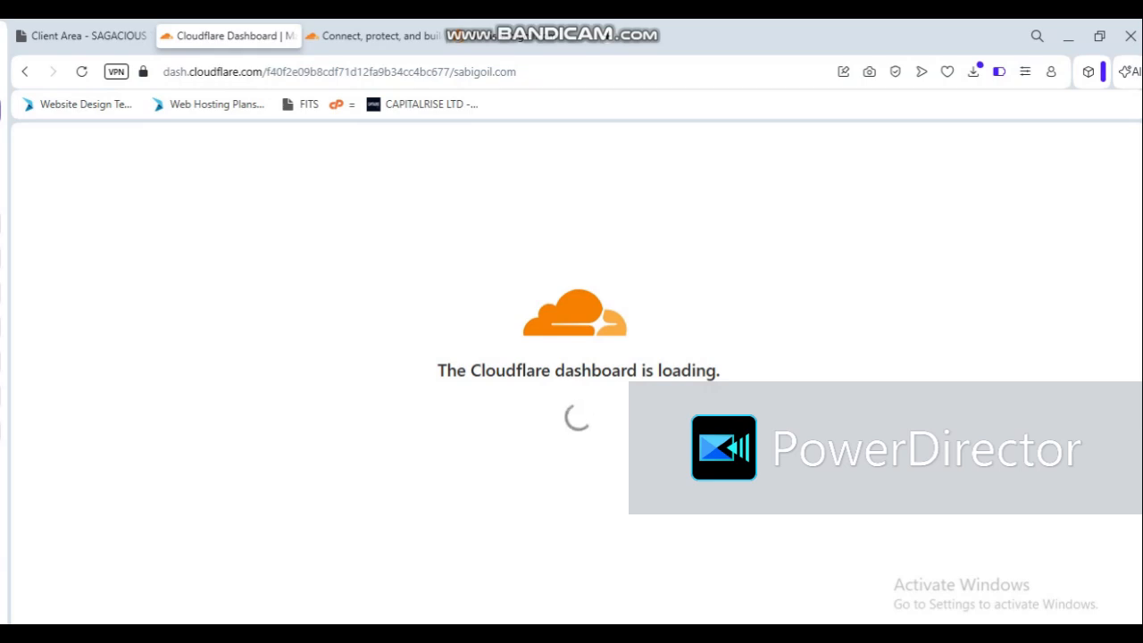
key("alt+Tab")
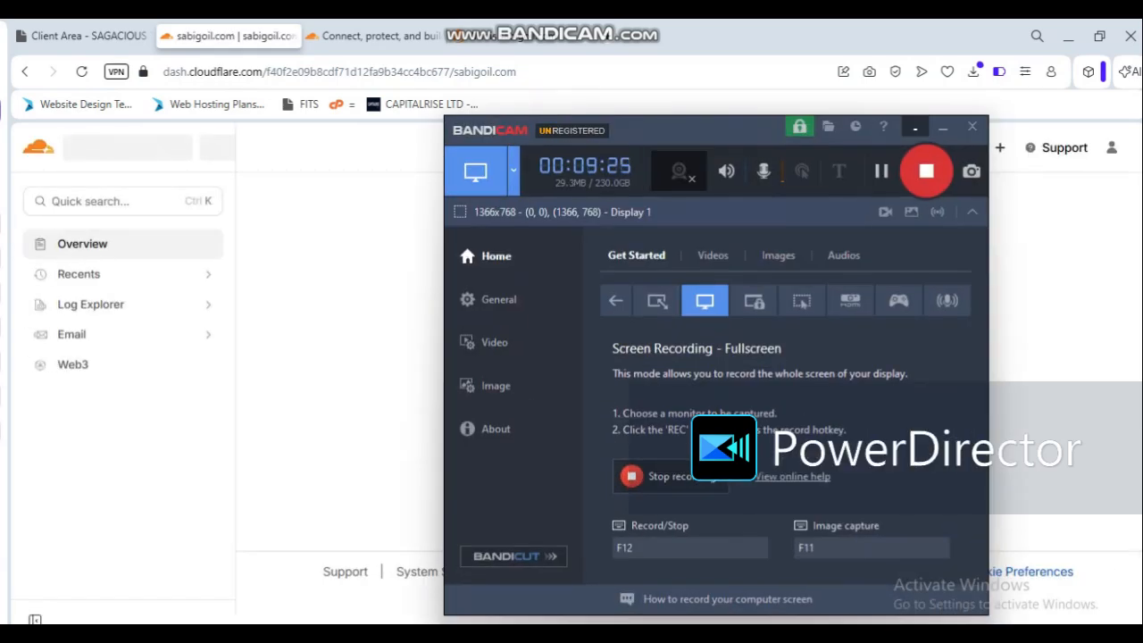
left_click(941, 126)
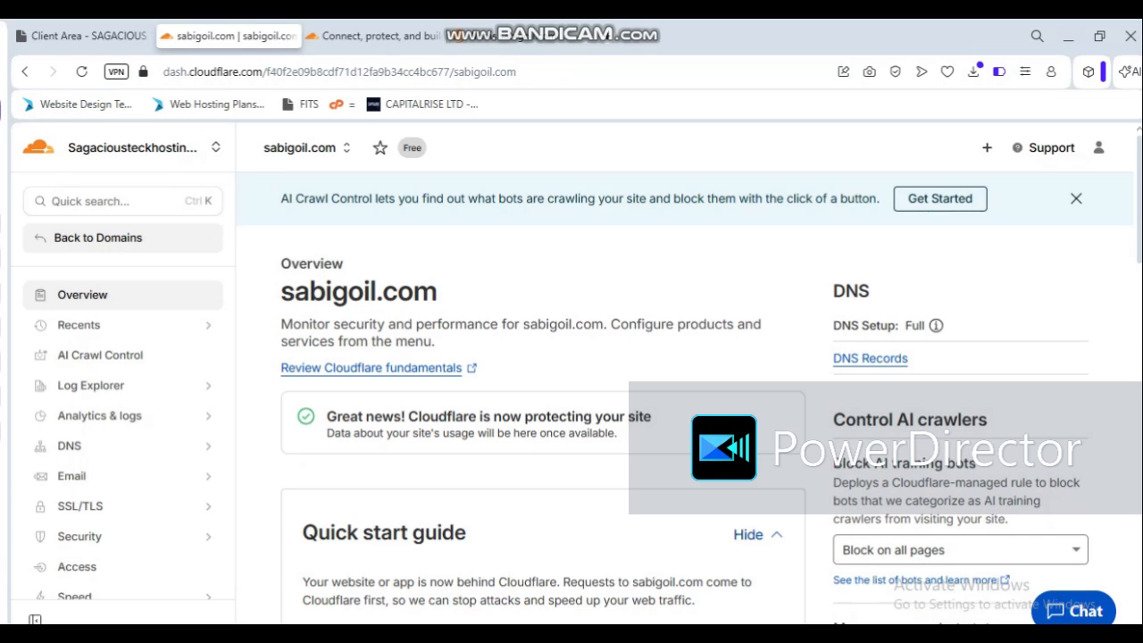
Step: Examine the protection status and quick start guide on the sabigoil.com overview page
scroll(571, 393, "down", 3)
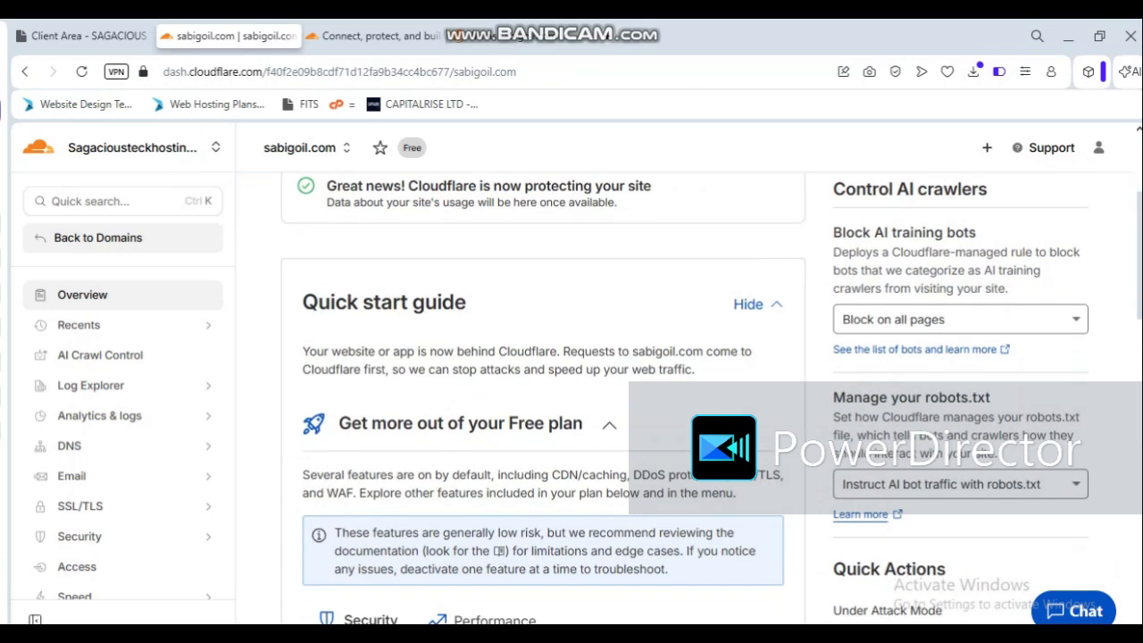
scroll(572, 393, "down", 8)
scroll(572, 393, "up", 10)
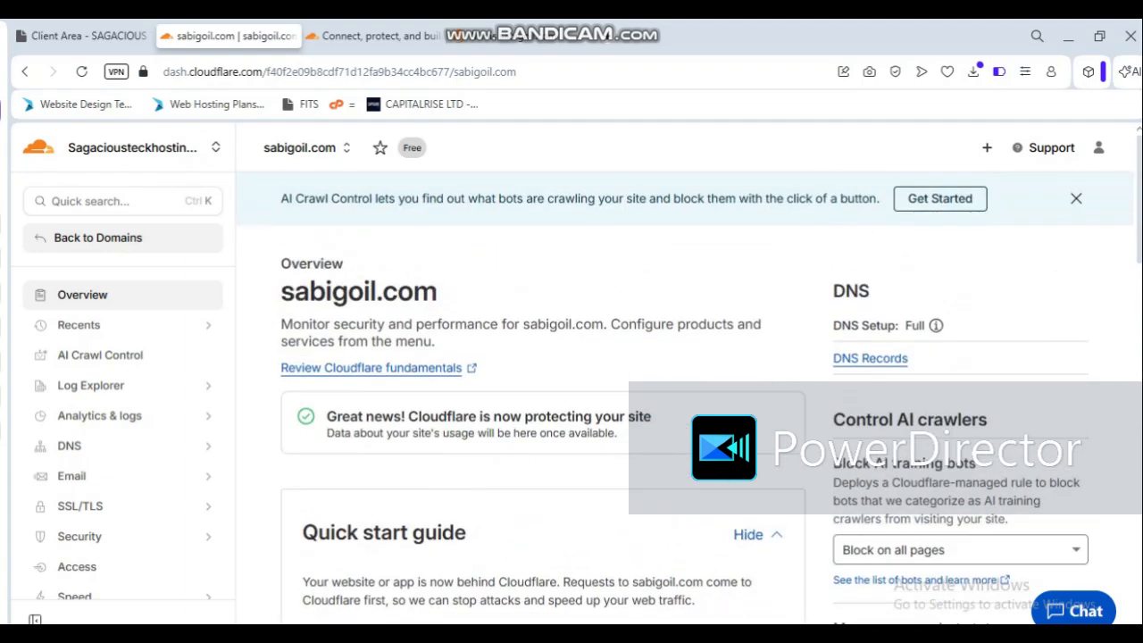
left_click_drag(326, 416, 618, 433)
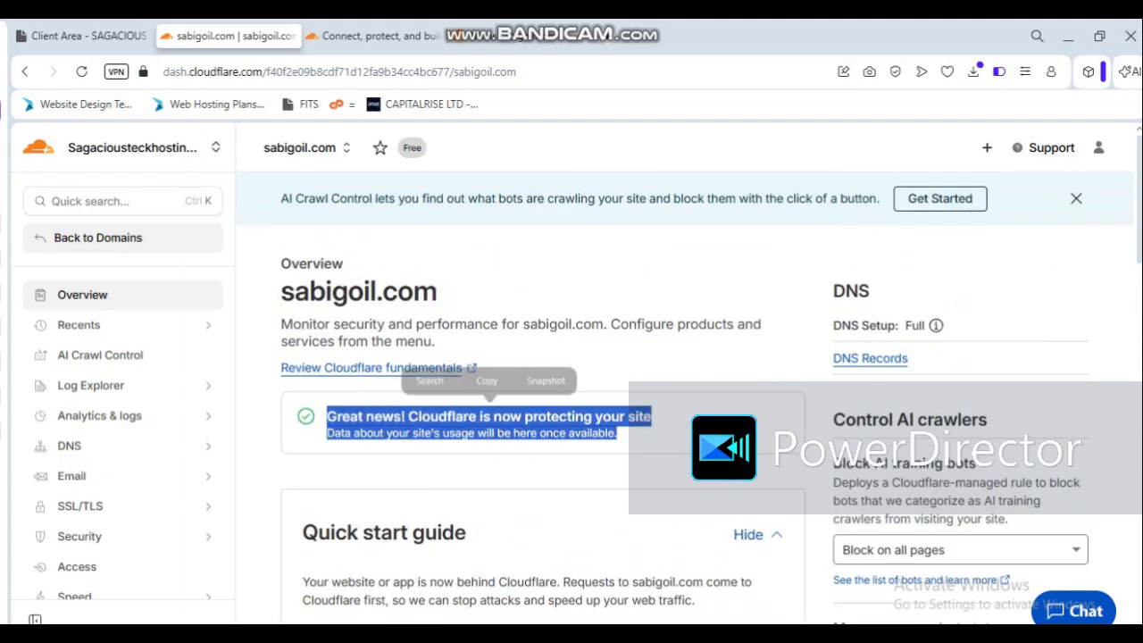
left_click(620, 436)
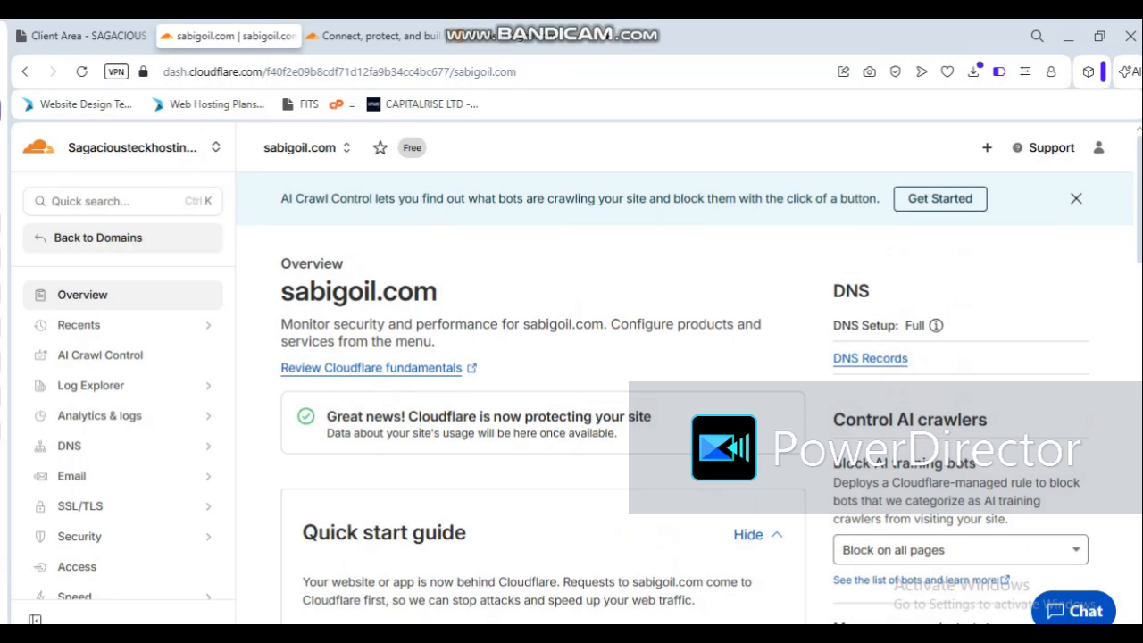
left_click(828, 635)
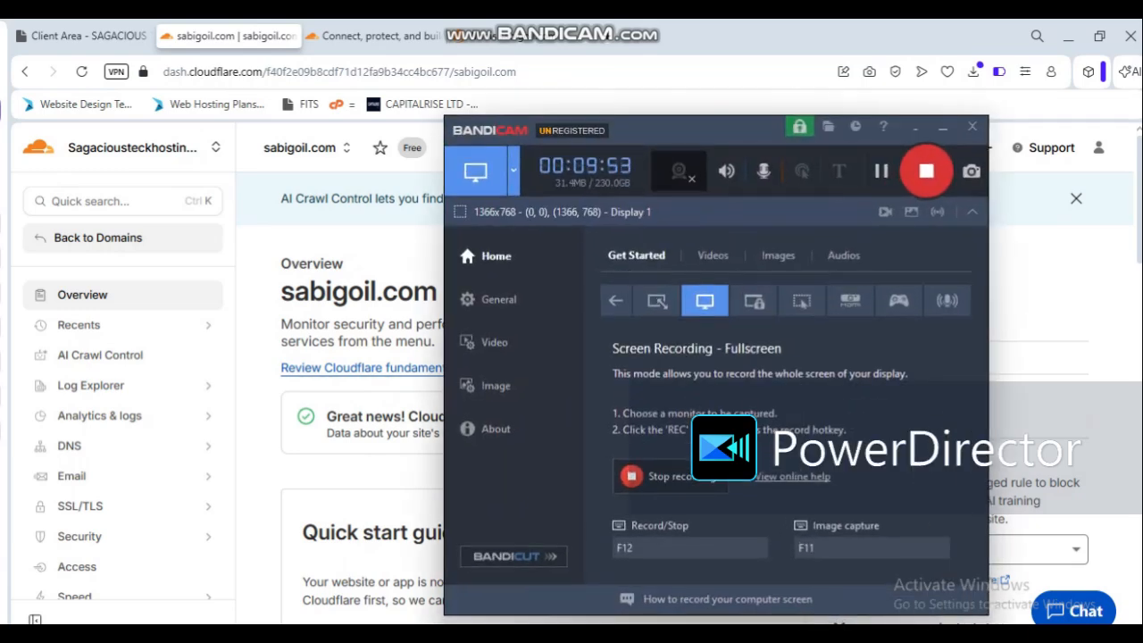
left_click(941, 127)
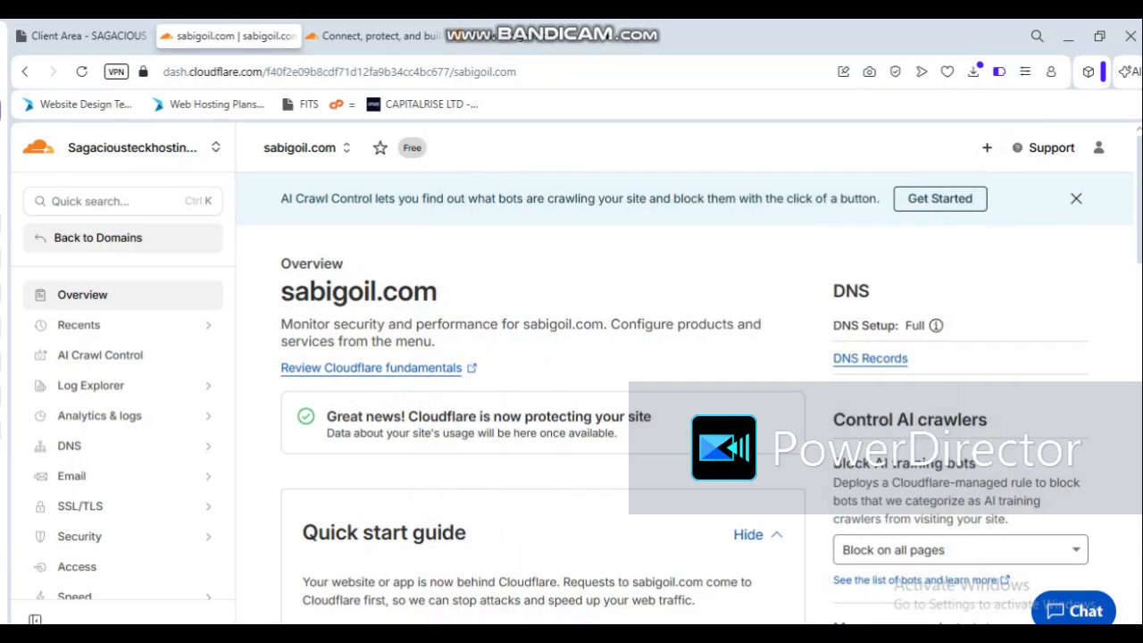
mouse_move(827, 636)
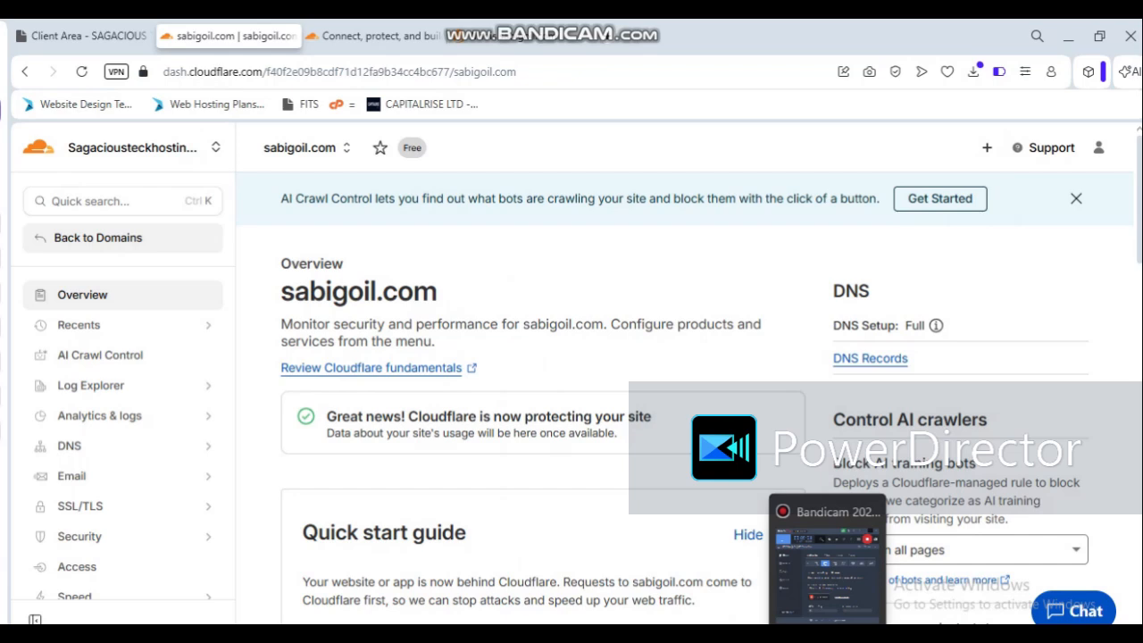
left_click(826, 558)
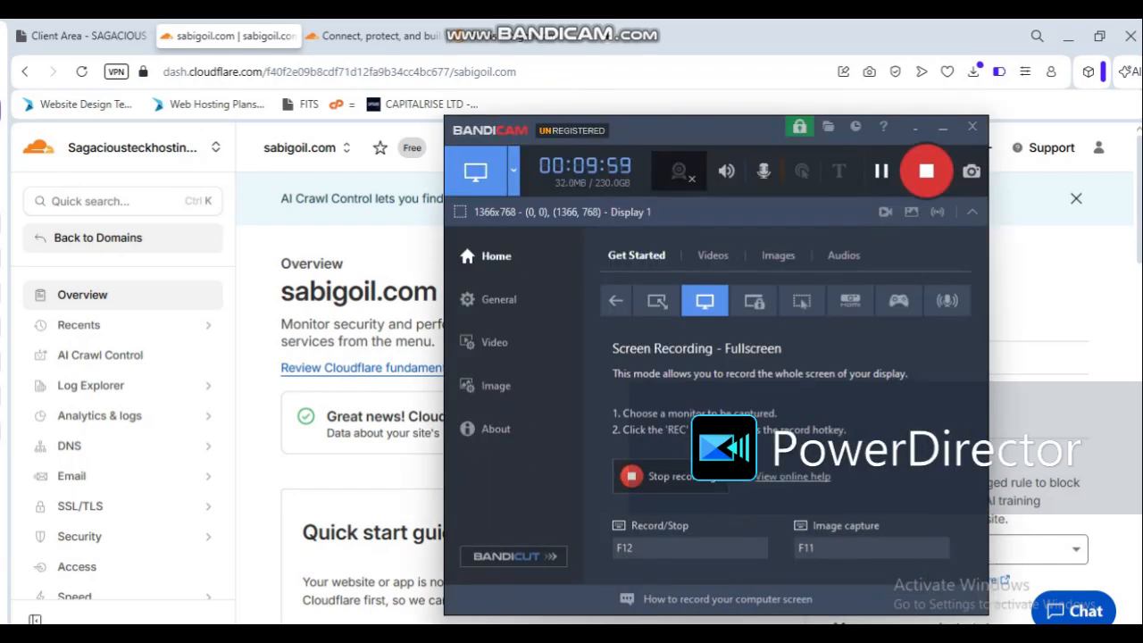